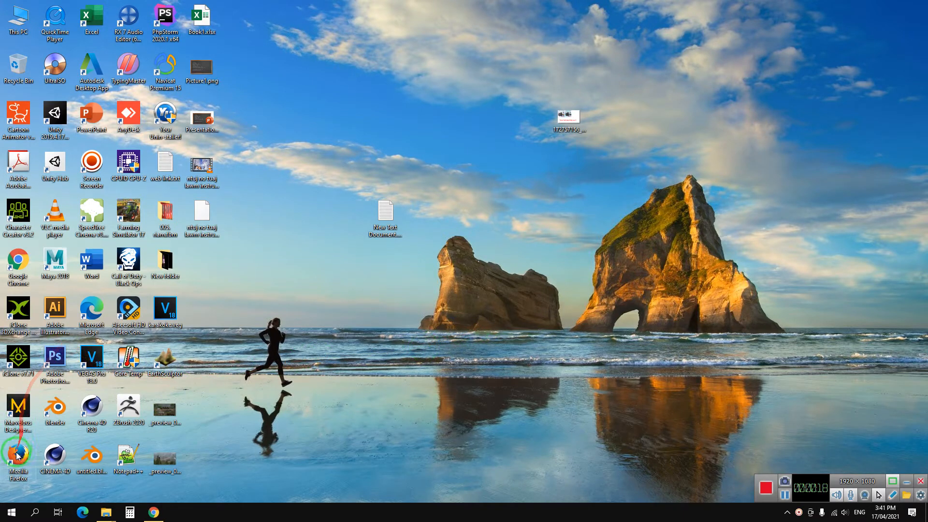
# Switch to Chrome and look through the cottage models listed on free3d.com
pyautogui.click(153, 512)
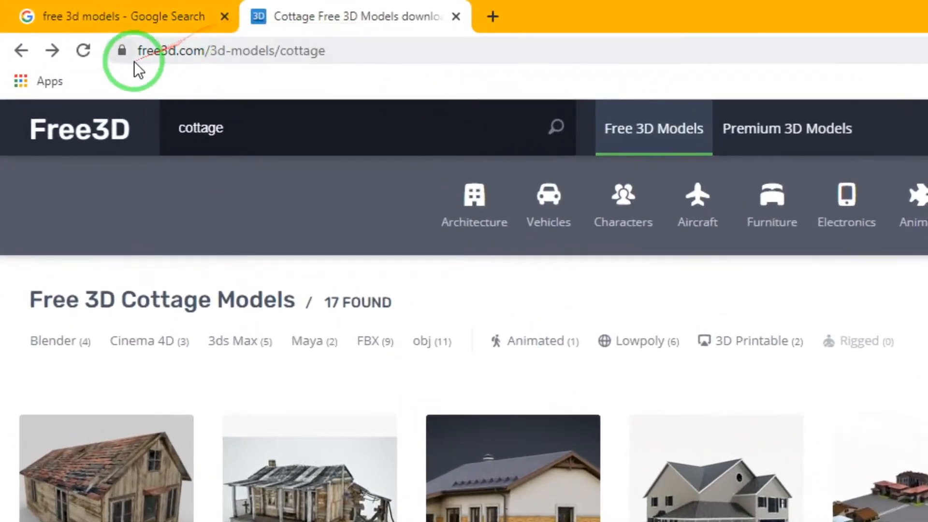
pyautogui.click(153, 52)
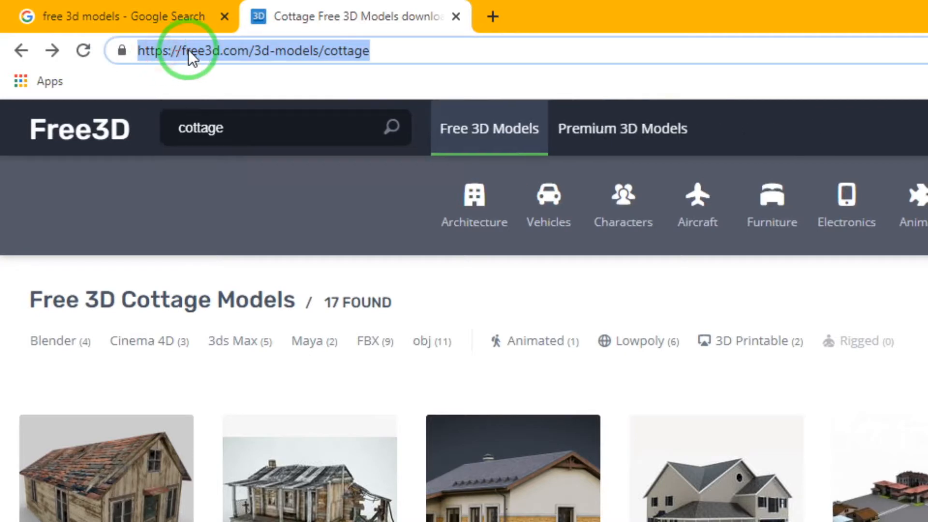
pyautogui.click(227, 51)
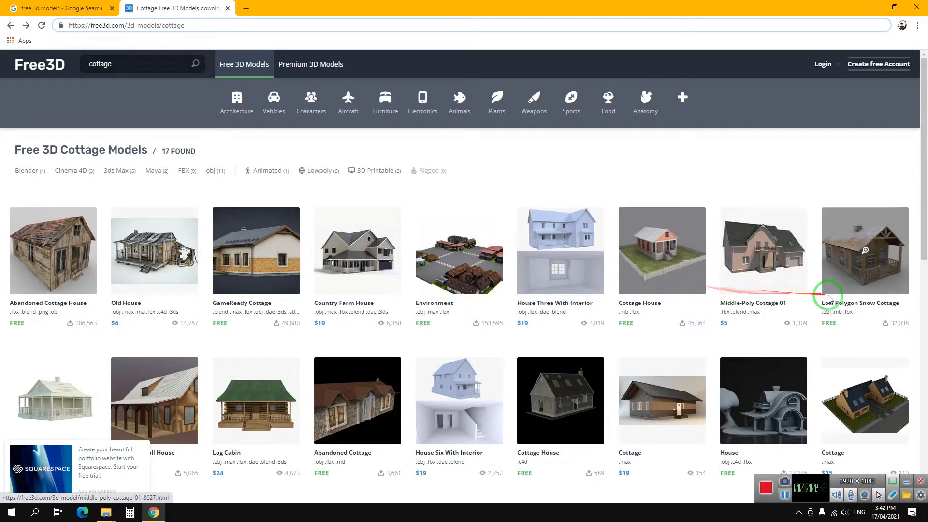
pyautogui.scroll(-4, 841, 297)
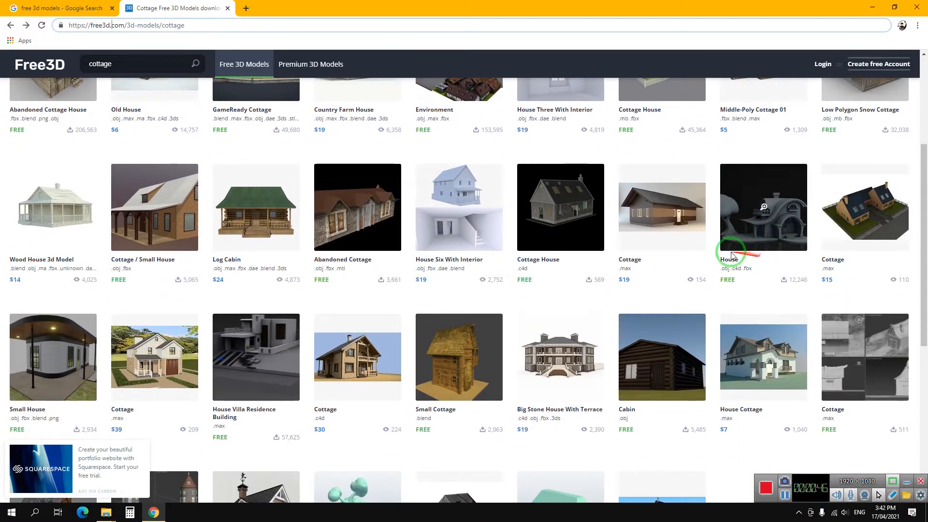
pyautogui.scroll(4, 628, 232)
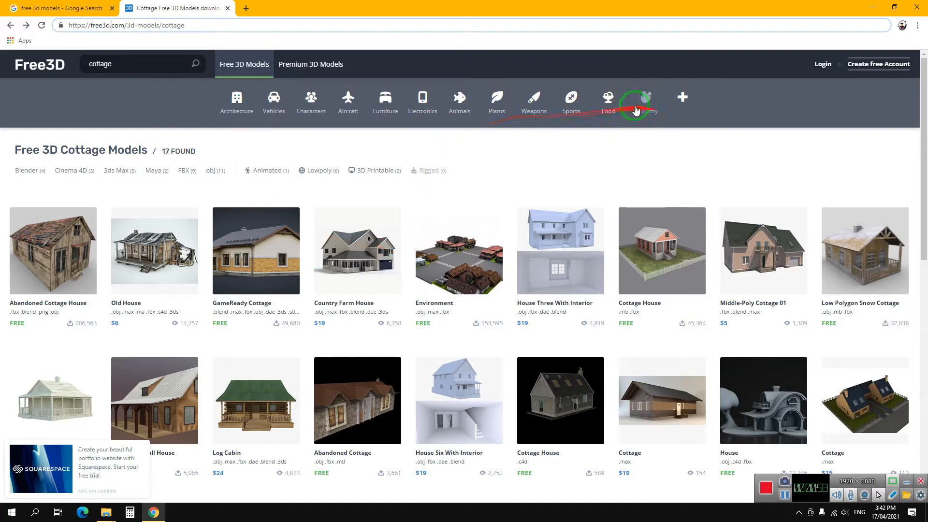
pyautogui.click(116, 61)
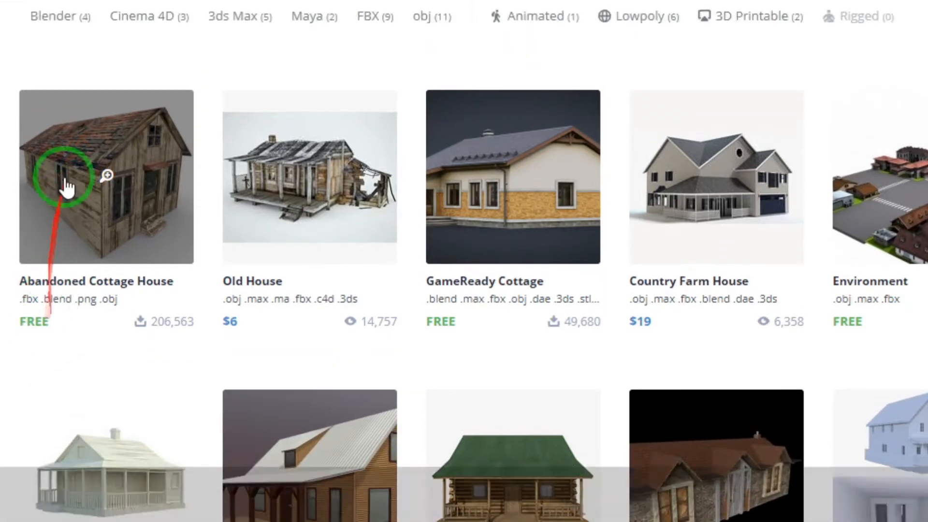
# Open the free Abandoned Cottage House model and download its 53-cottage_fbx.zip file
pyautogui.click(79, 255)
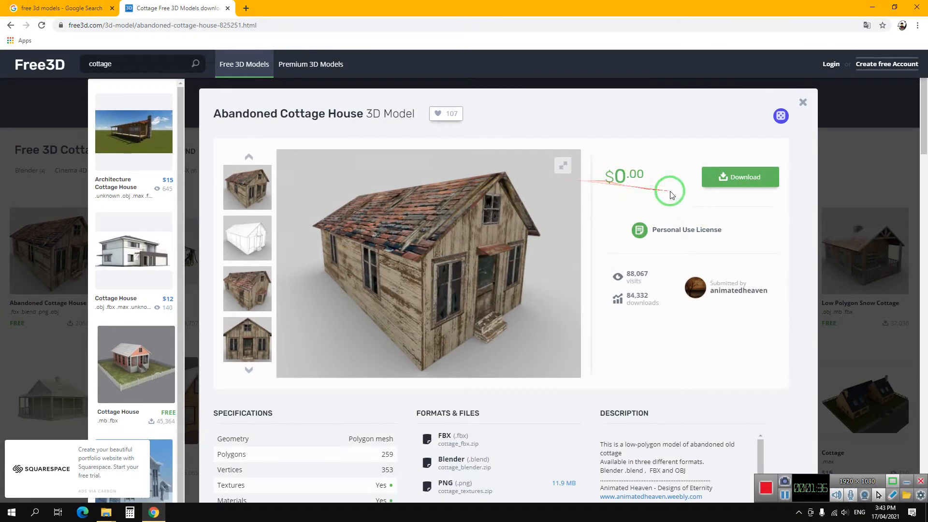
pyautogui.click(735, 177)
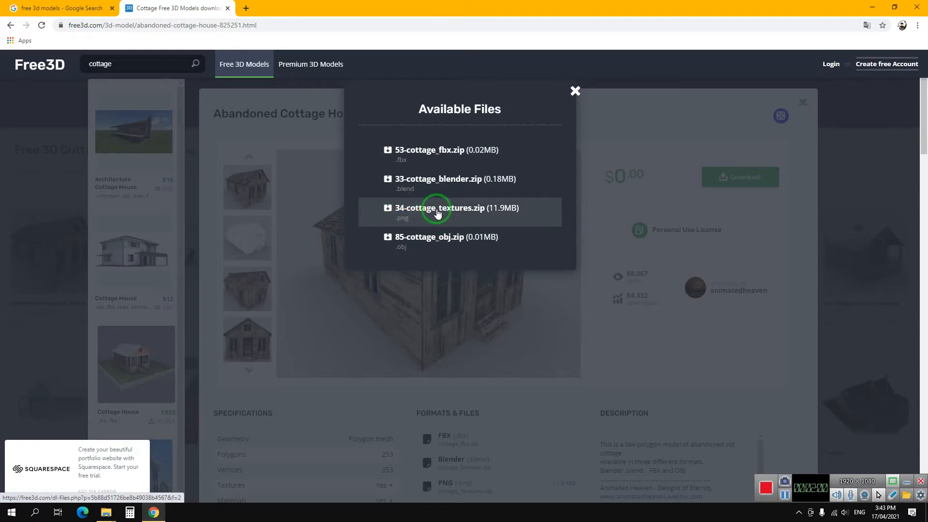
pyautogui.click(433, 154)
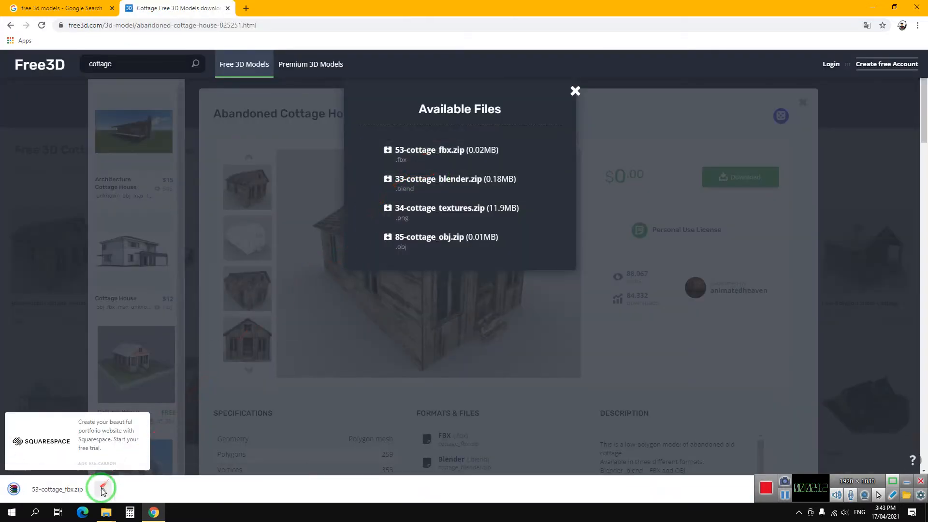
# Show the downloaded 53-cottage_fbx.zip in its folder, maximize that window and refresh the file list
pyautogui.click(103, 489)
pyautogui.click(135, 458)
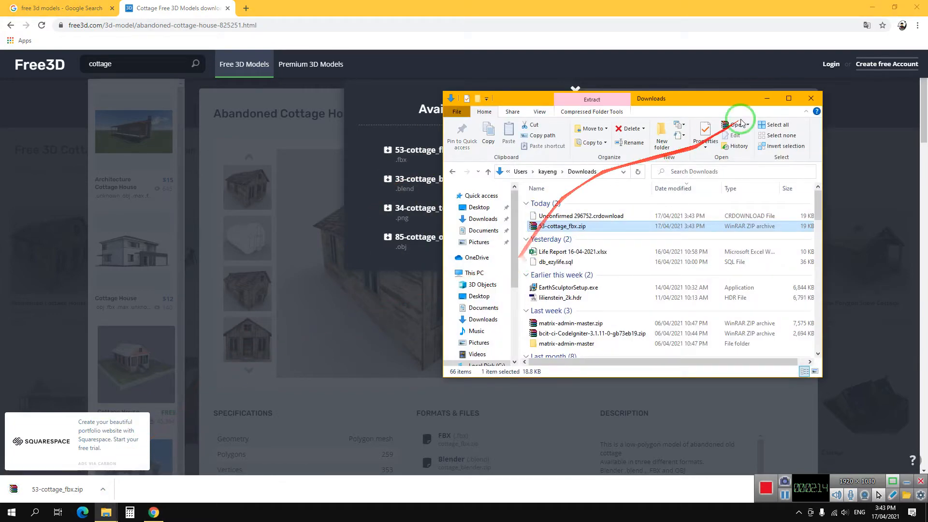
pyautogui.click(783, 98)
pyautogui.rightClick(513, 127)
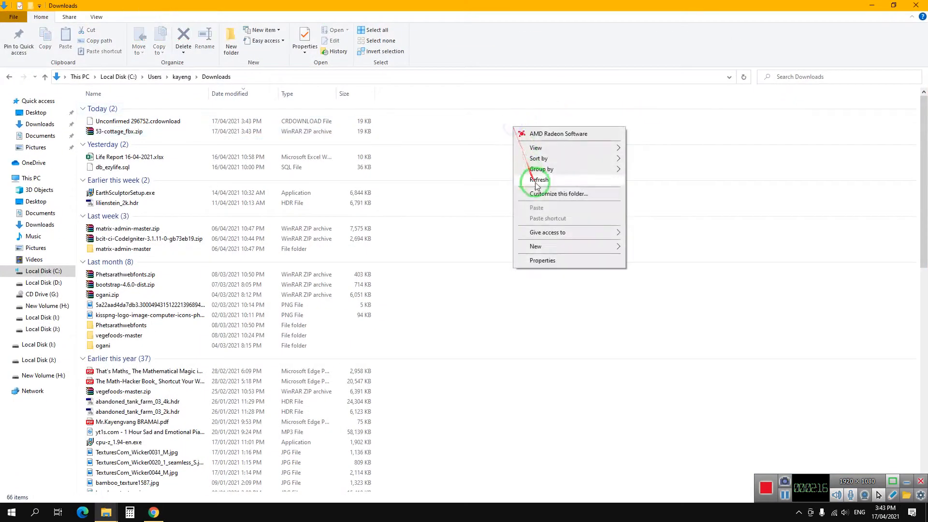
pyautogui.click(545, 180)
# Extract 53-cottage_fbx.zip into a 53-cottage_fbx folder in Downloads and open that folder to check the FBX file
pyautogui.click(136, 121)
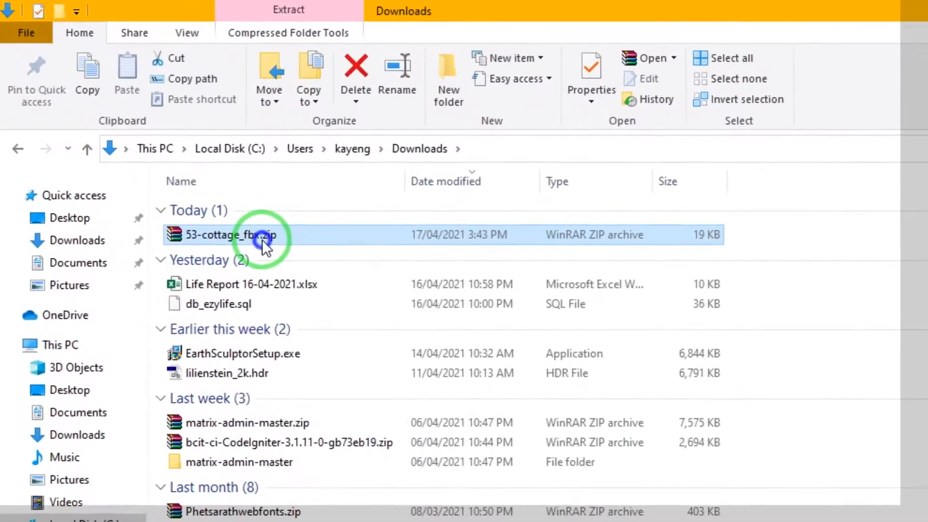
pyautogui.rightClick(166, 152)
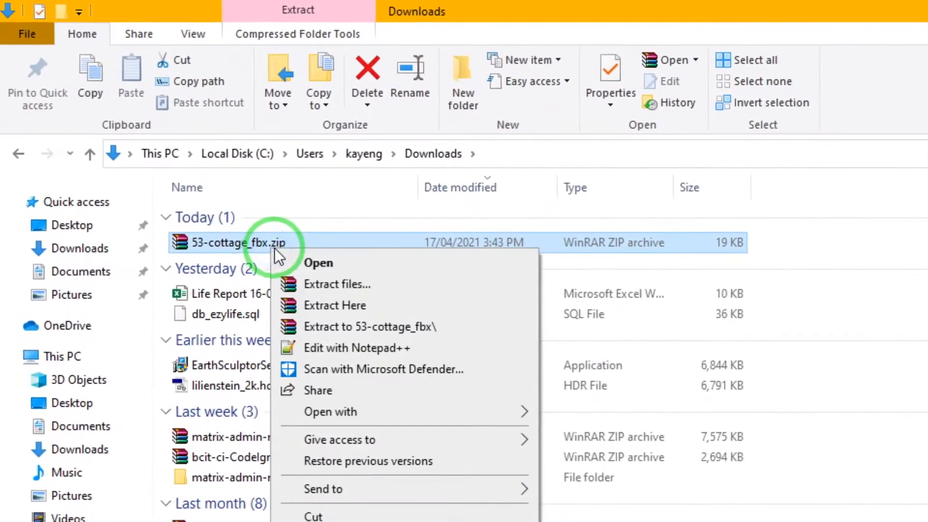
pyautogui.click(202, 171)
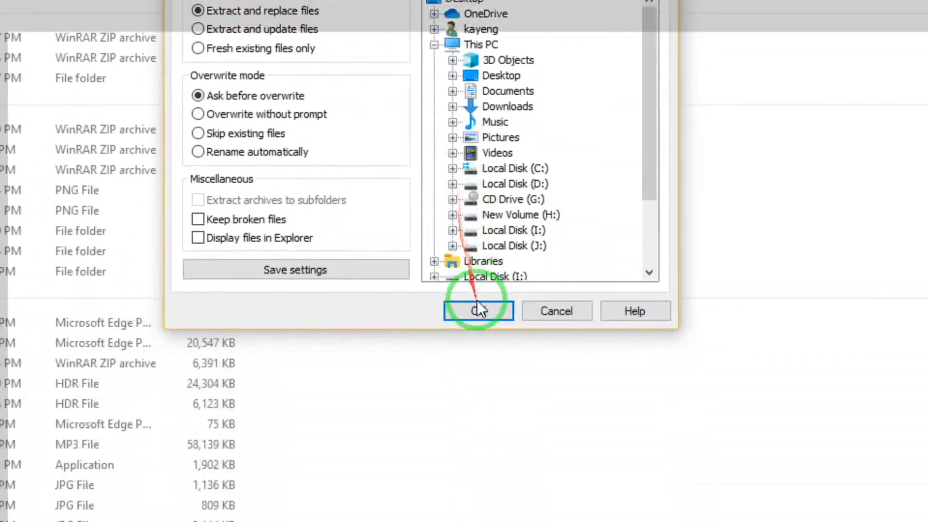
pyautogui.click(466, 264)
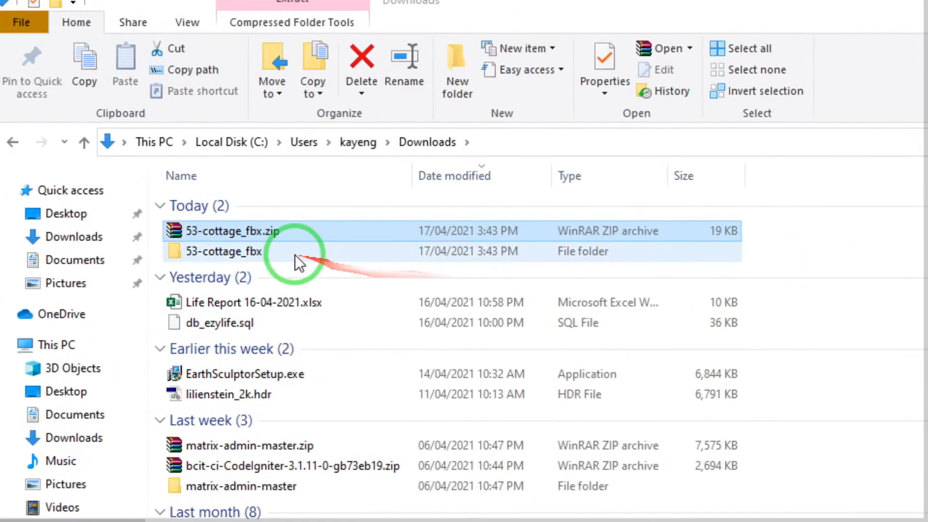
pyautogui.doubleClick(262, 249)
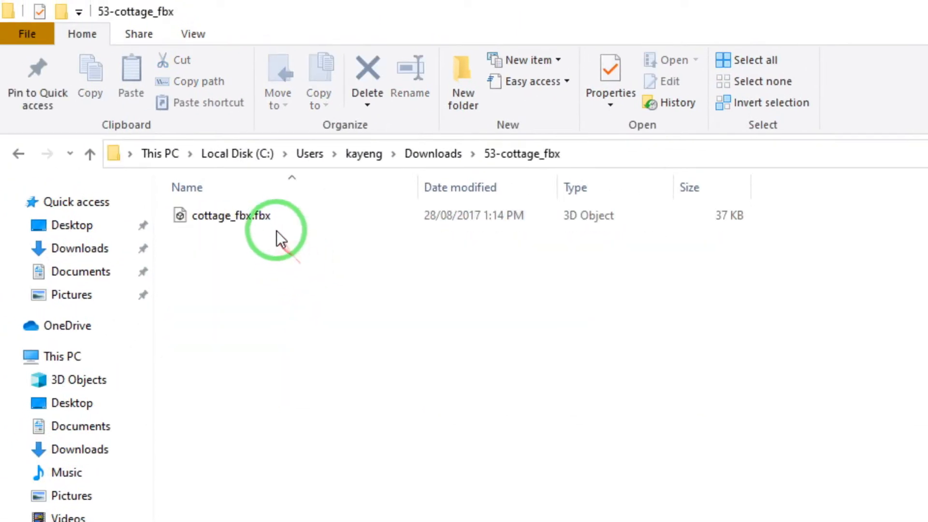
pyautogui.click(259, 210)
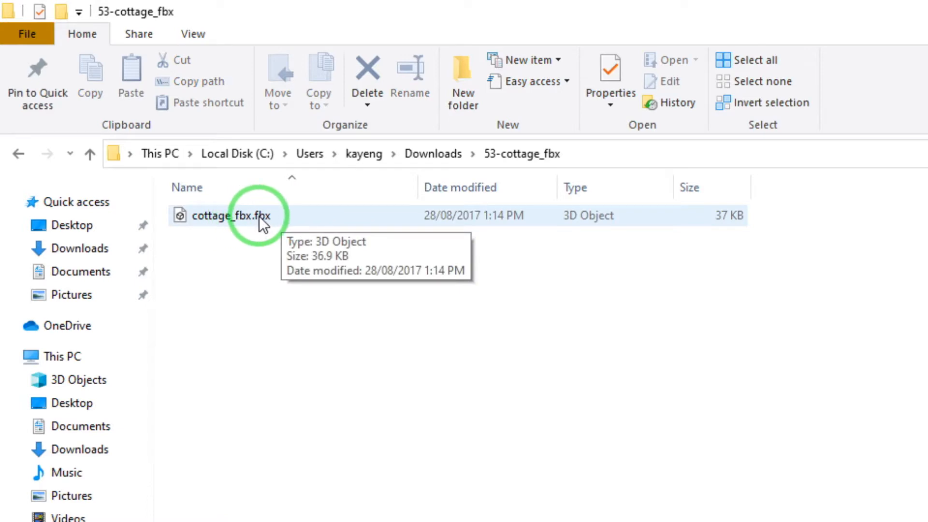
pyautogui.click(280, 267)
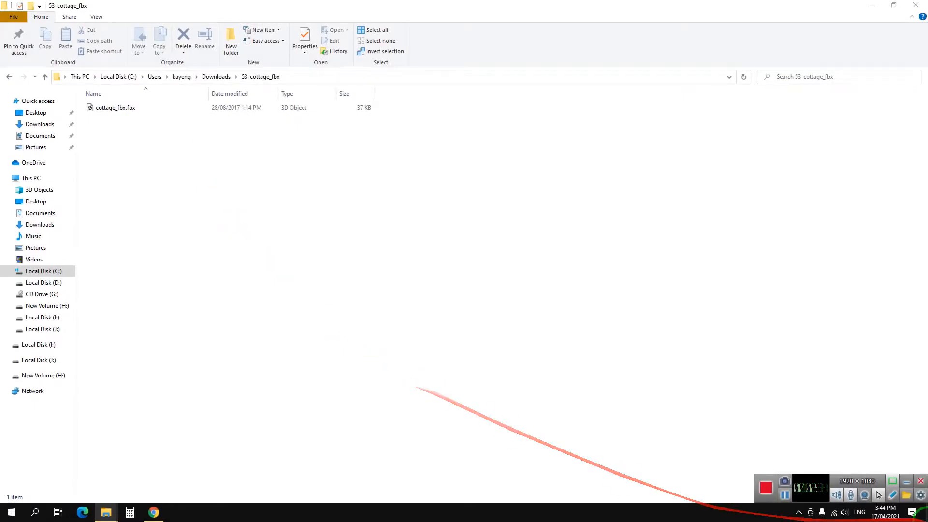
# Go to the desktop, launch iClone 3DXchange 7 and dismiss its member sign-in window
pyautogui.click(925, 519)
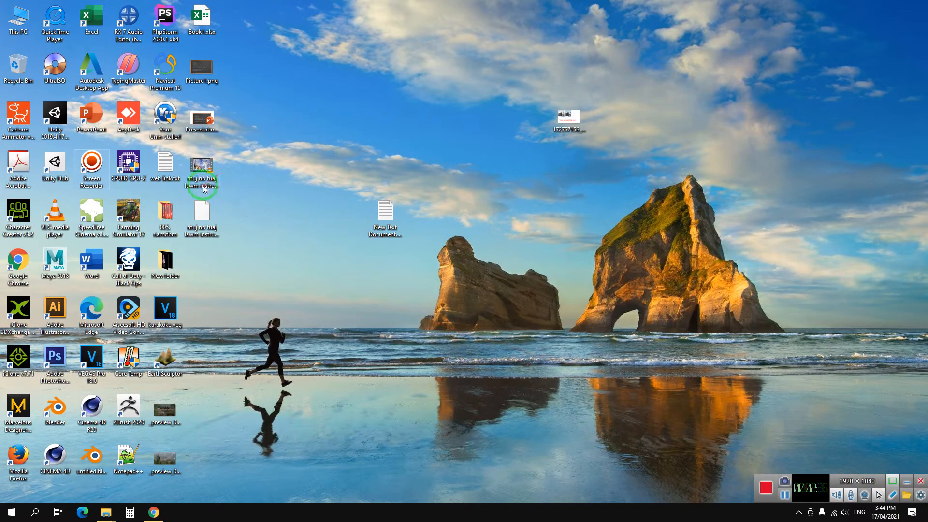
pyautogui.click(24, 319)
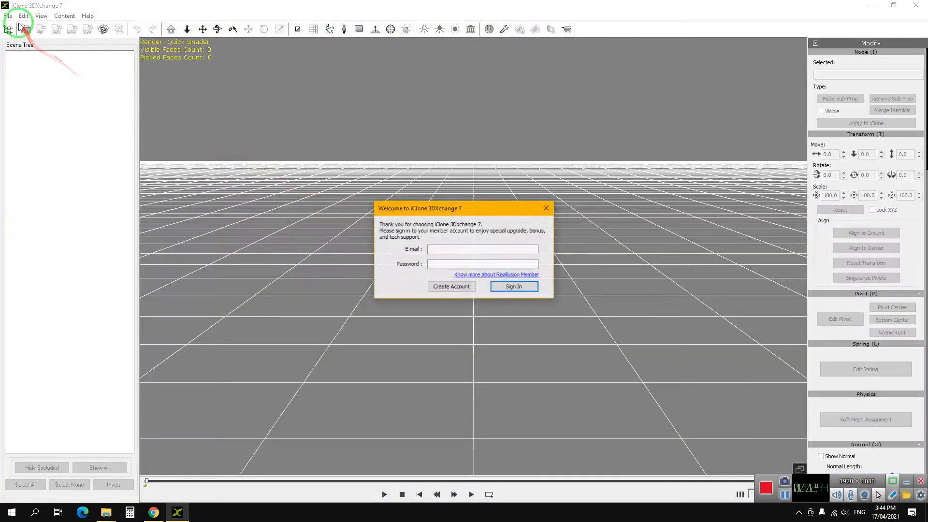
pyautogui.click(546, 208)
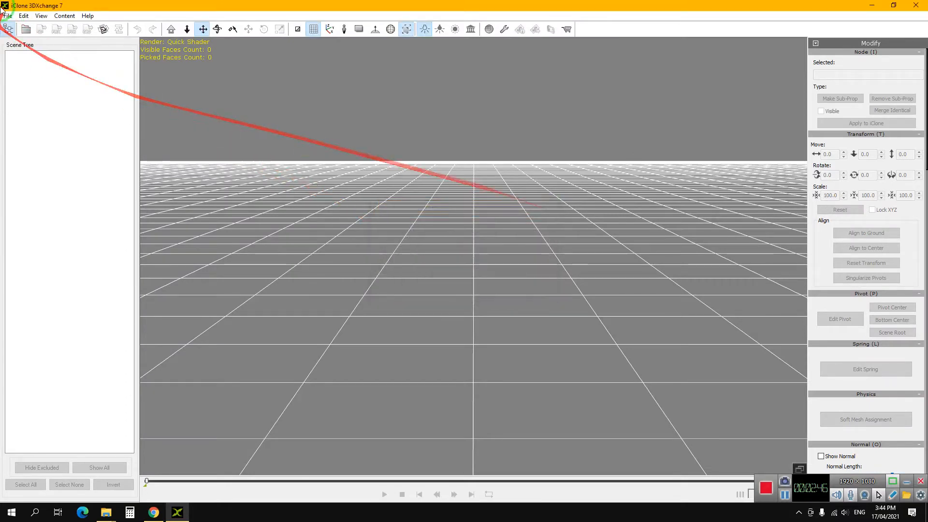
pyautogui.click(9, 16)
pyautogui.click(8, 15)
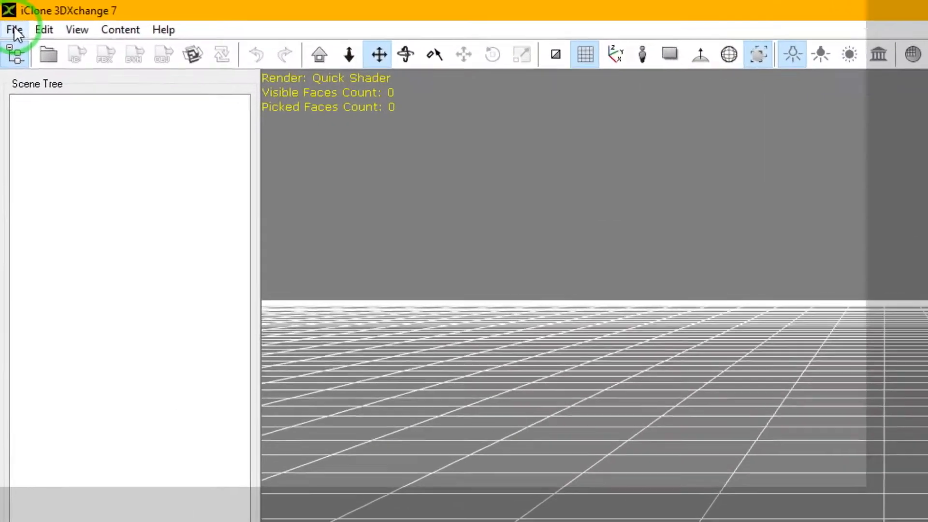
pyautogui.click(7, 15)
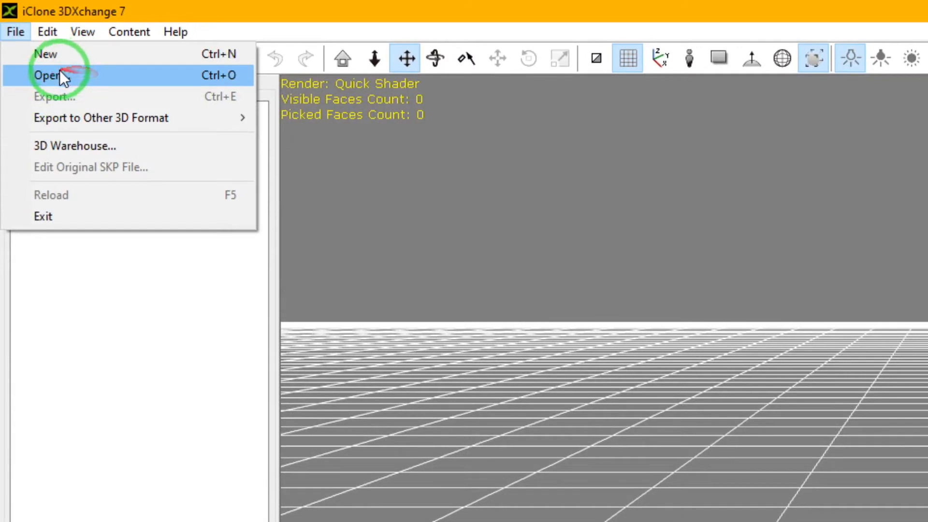
pyautogui.click(192, 2)
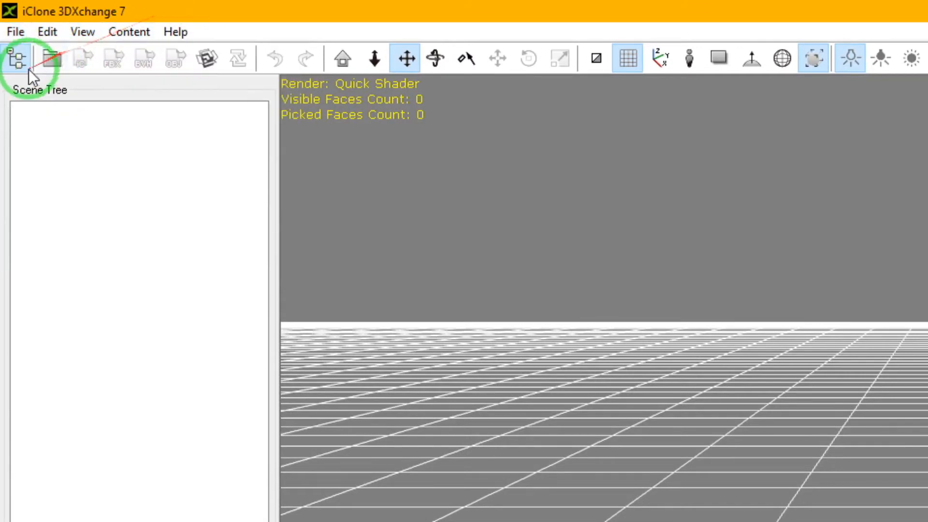
# Import cottage_fbx.fbx from the 53-cottage_fbx folder in Downloads, keeping Ignore Namespace and Adjust Material Color Automatically enabled
pyautogui.click(50, 58)
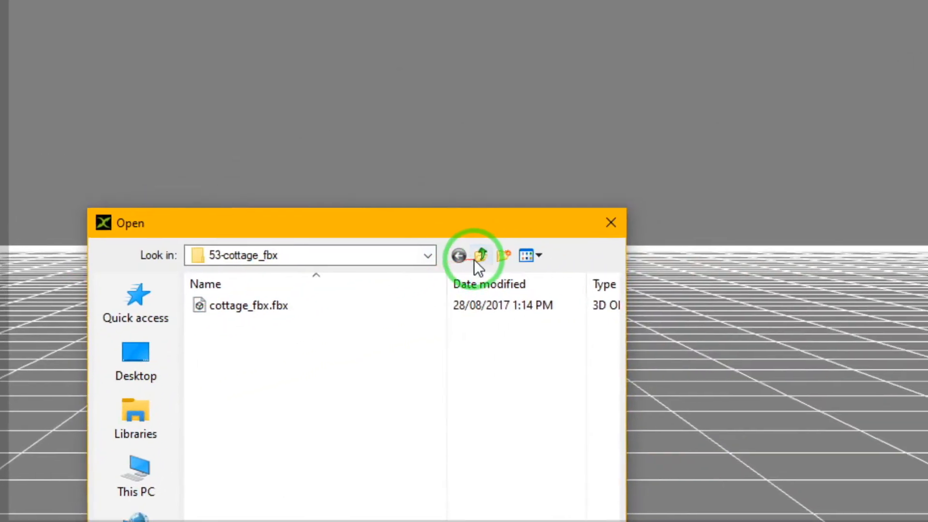
pyautogui.click(478, 257)
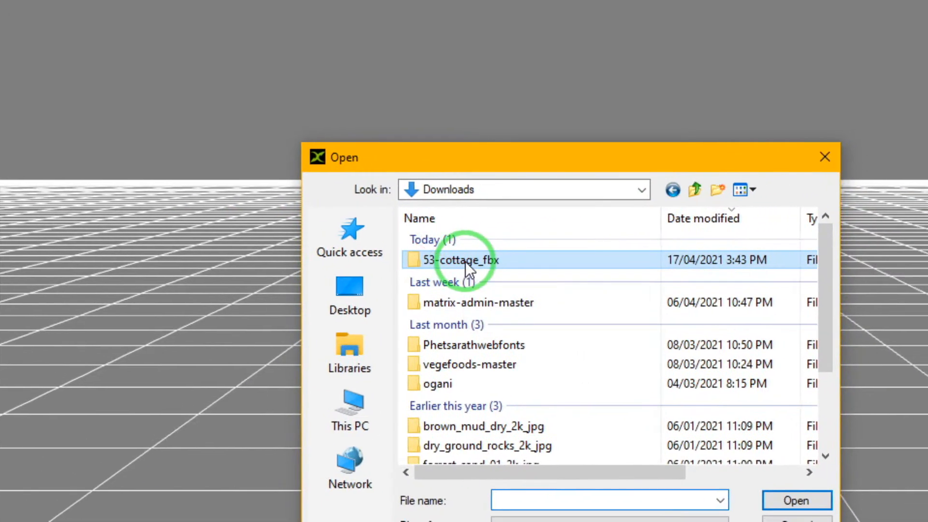
pyautogui.doubleClick(465, 261)
pyautogui.click(461, 241)
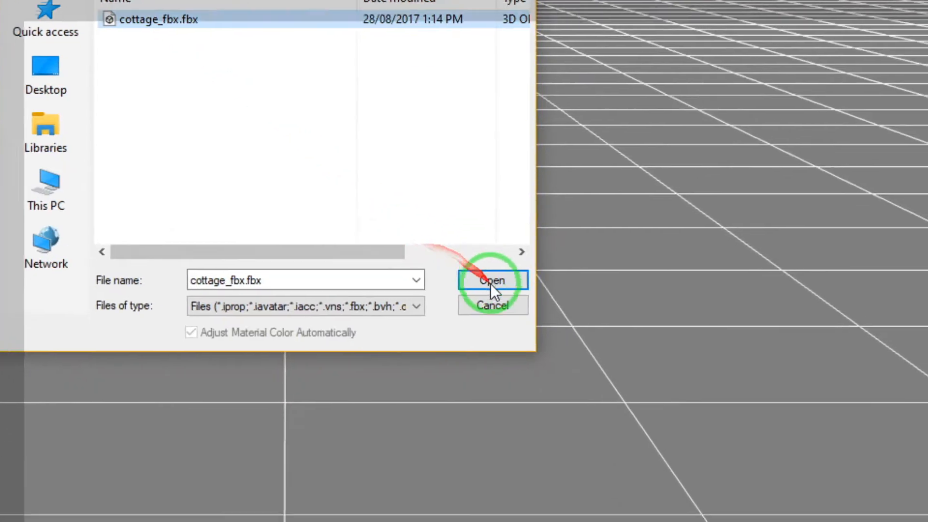
pyautogui.click(491, 283)
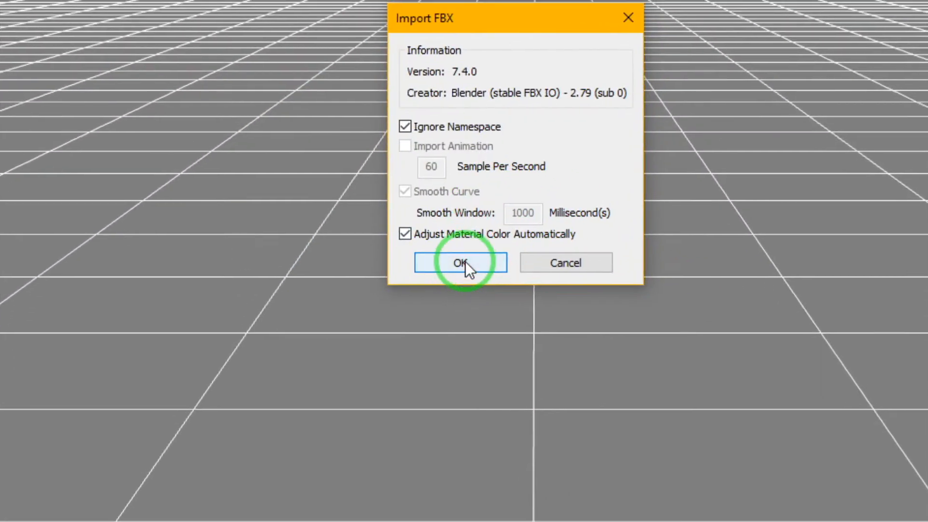
pyautogui.click(466, 264)
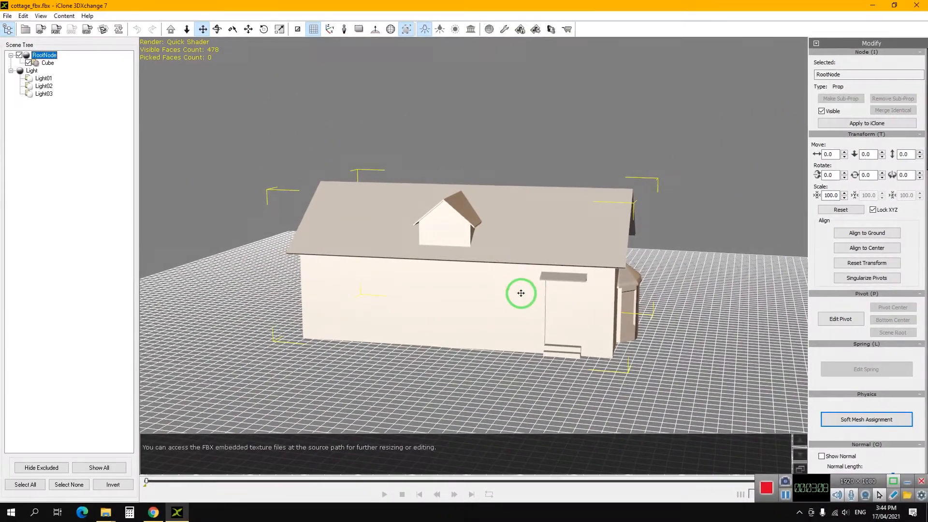
pyautogui.moveTo(558, 296); pyautogui.dragTo(385, 344)
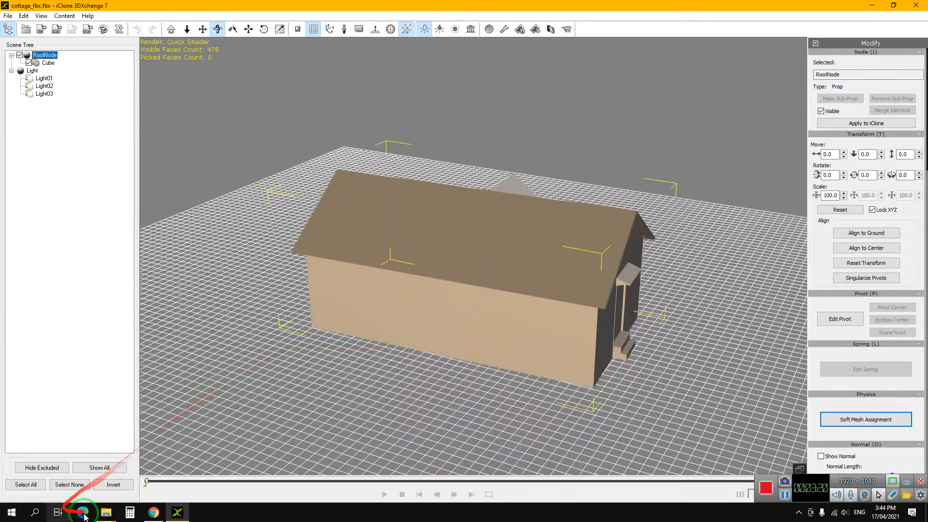
# Switch back to Chrome, download 34-cottage_textures.zip and show it in a maximized Downloads folder window
pyautogui.click(154, 512)
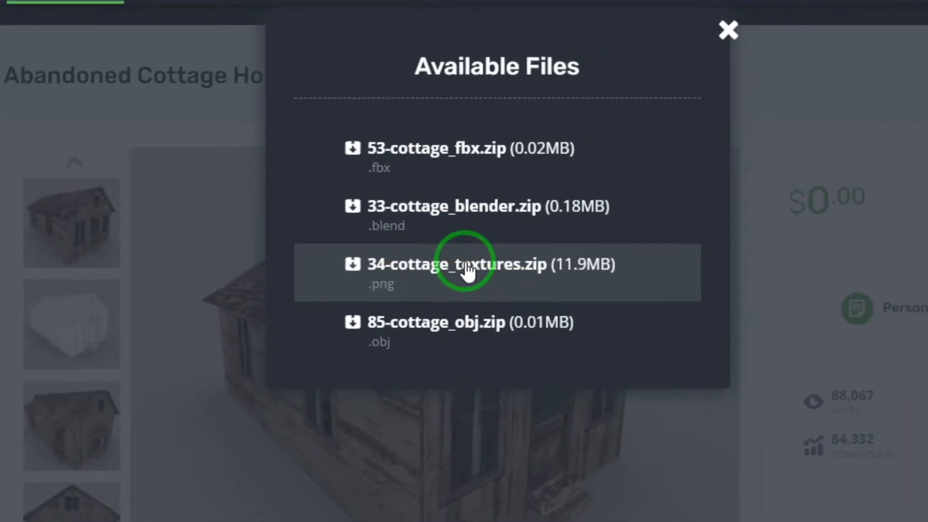
pyautogui.click(465, 264)
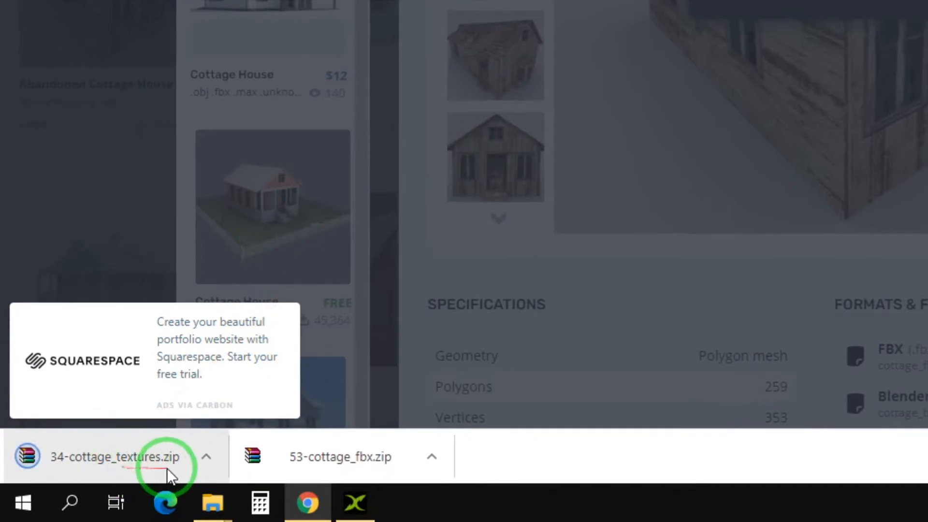
pyautogui.click(208, 455)
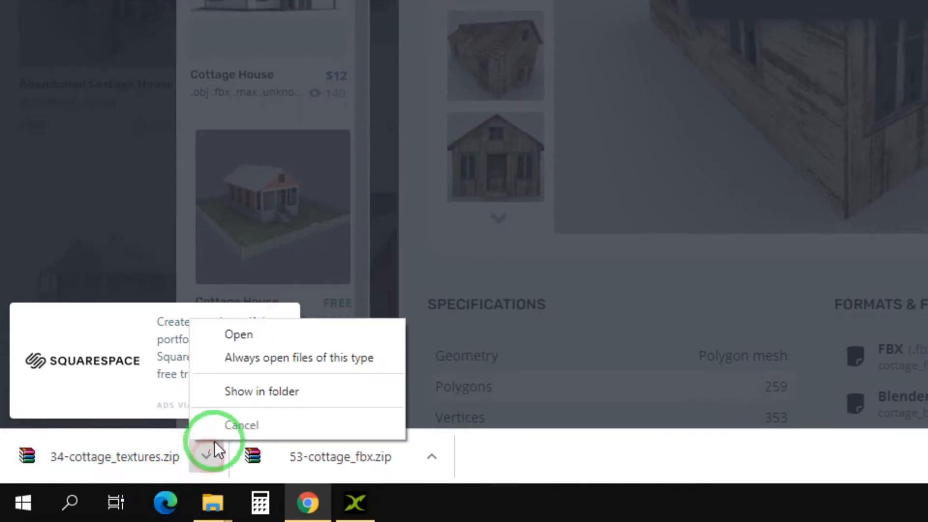
pyautogui.click(279, 395)
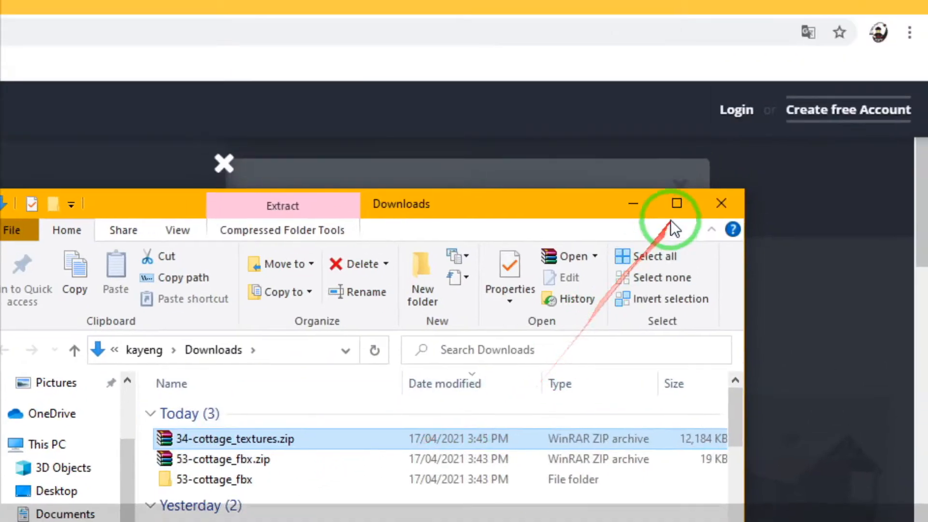
pyautogui.click(690, 57)
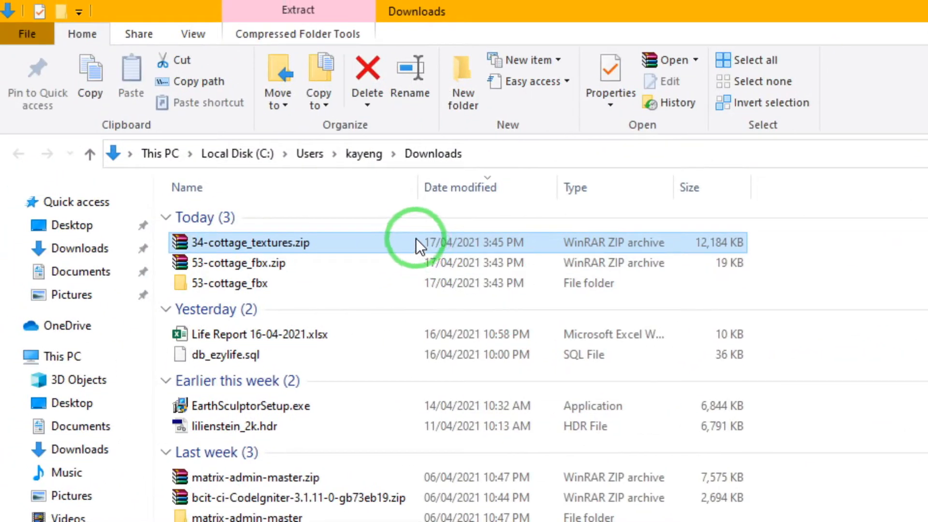
# Extract 34-cottage_textures.zip into a 34-cottage_textures folder in Downloads and open its cottage_textures subfolder
pyautogui.rightClick(407, 228)
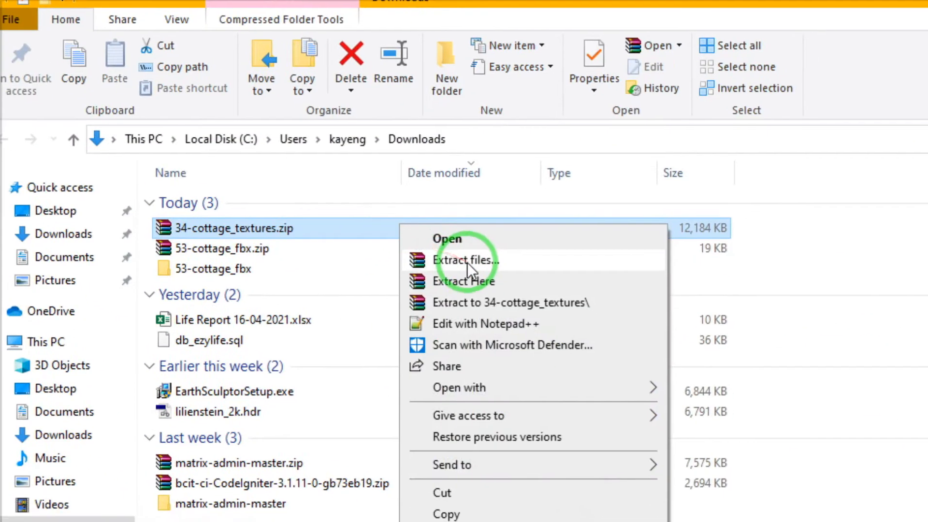
pyautogui.click(479, 274)
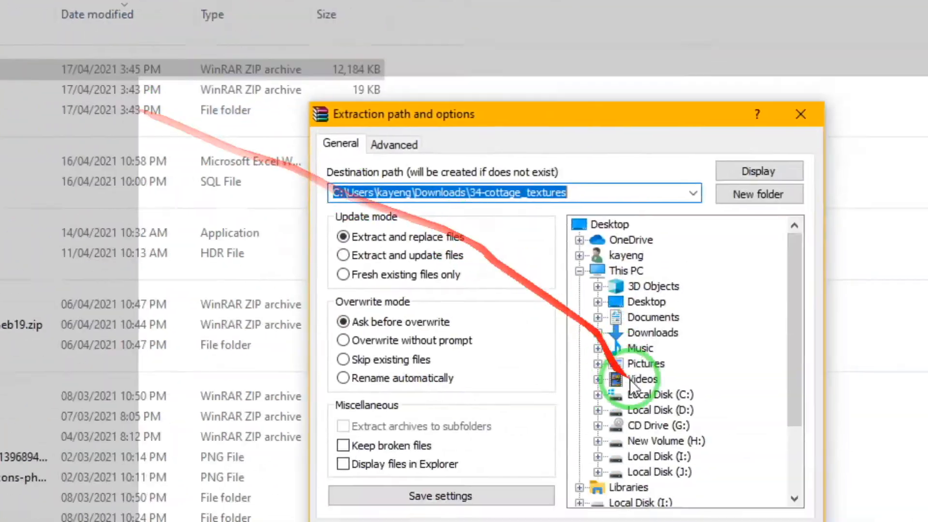
pyautogui.click(628, 520)
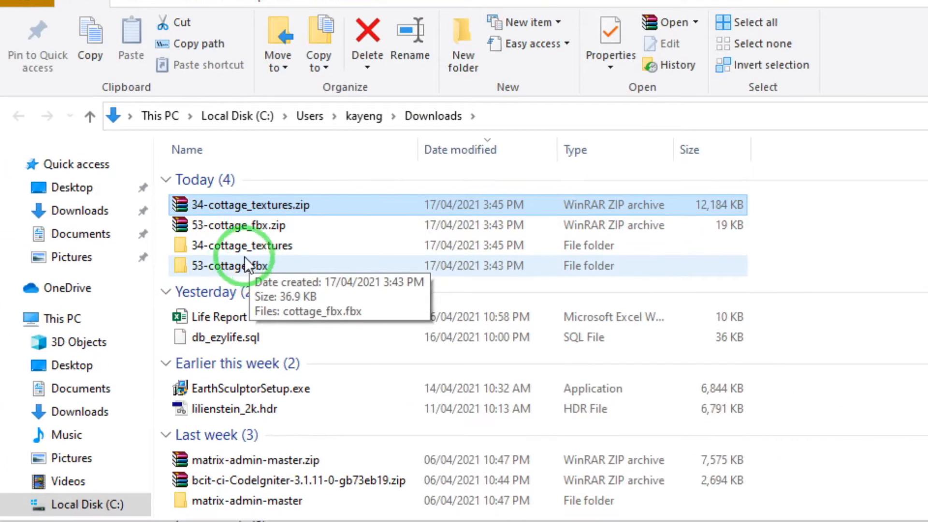
pyautogui.doubleClick(227, 265)
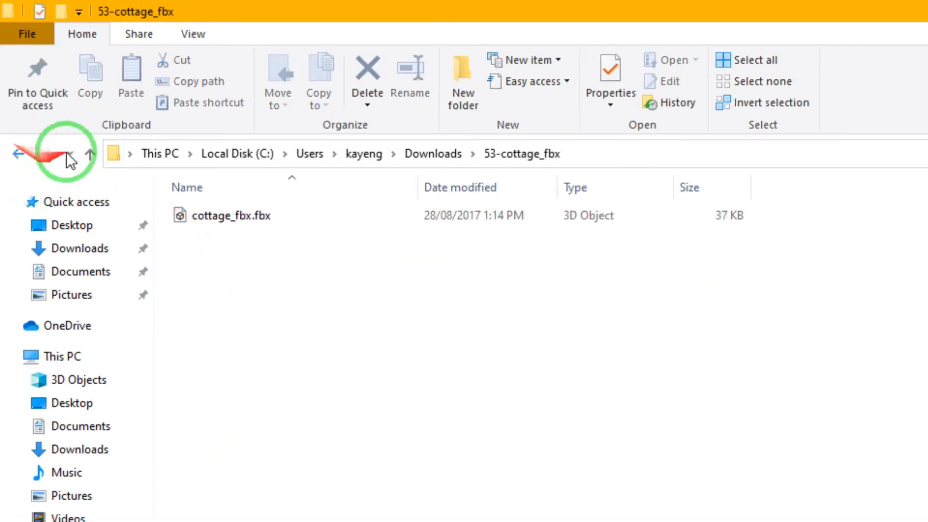
pyautogui.click(90, 154)
pyautogui.doubleClick(231, 284)
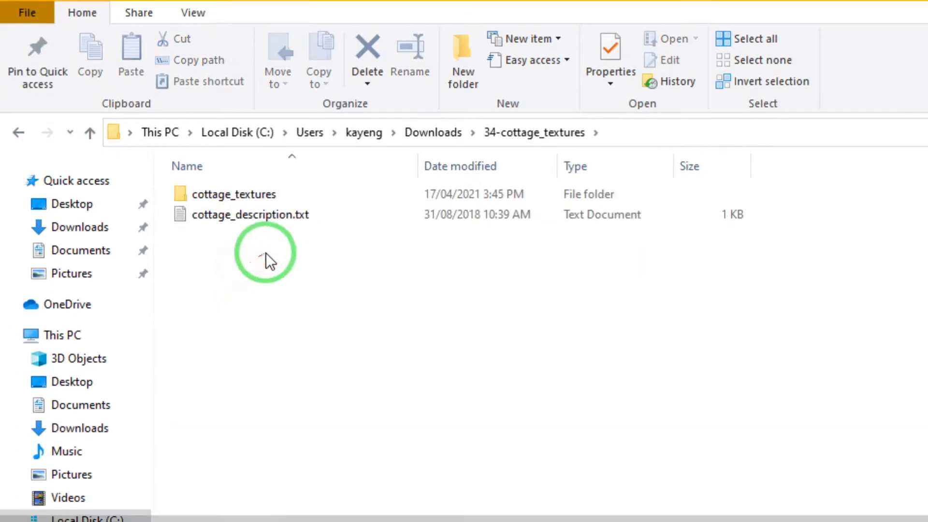
pyautogui.doubleClick(278, 192)
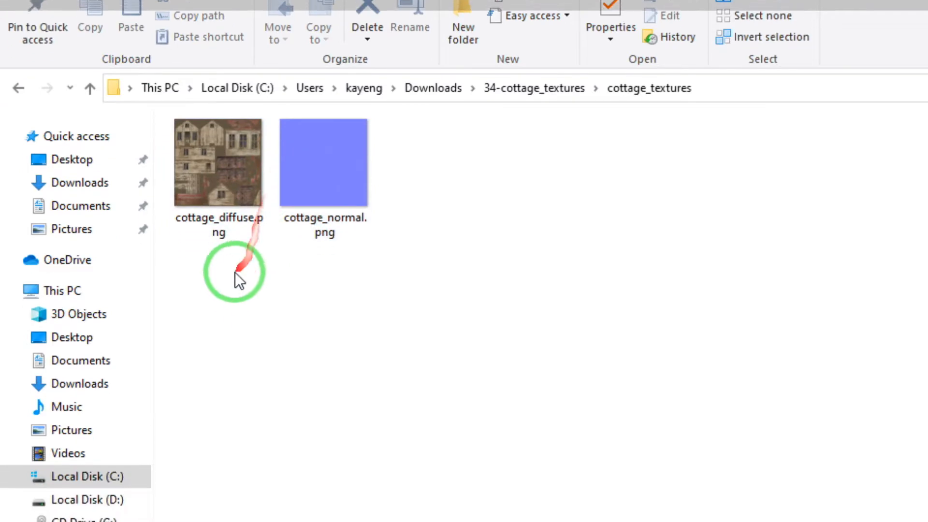
# View the texture image cottage_diffuse.png at full size, then close the image viewer
pyautogui.click(331, 179)
pyautogui.click(218, 177)
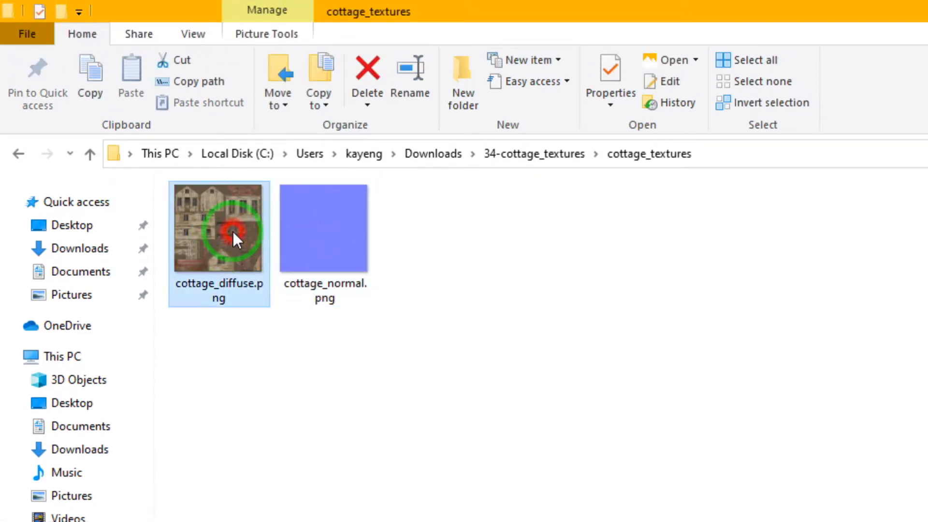
pyautogui.doubleClick(232, 230)
pyautogui.moveTo(232, 230); pyautogui.dragTo(467, 259)
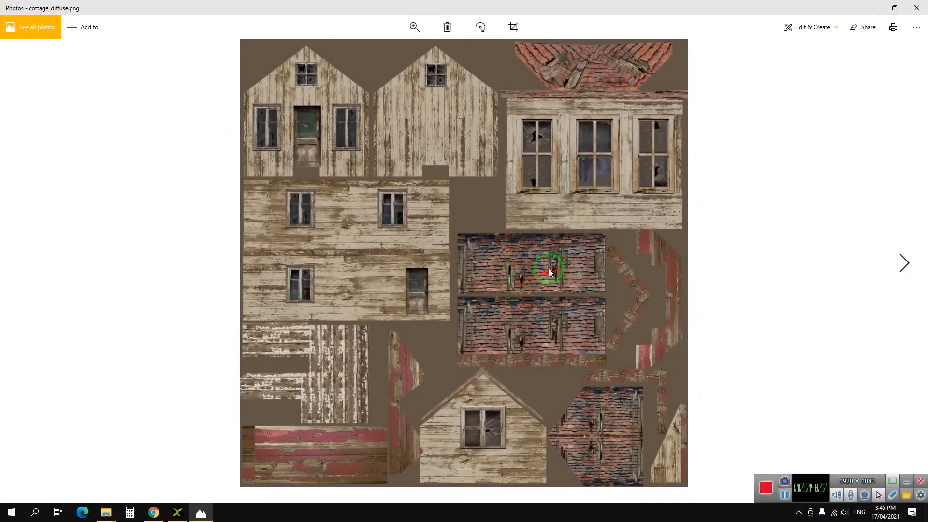
pyautogui.click(914, 6)
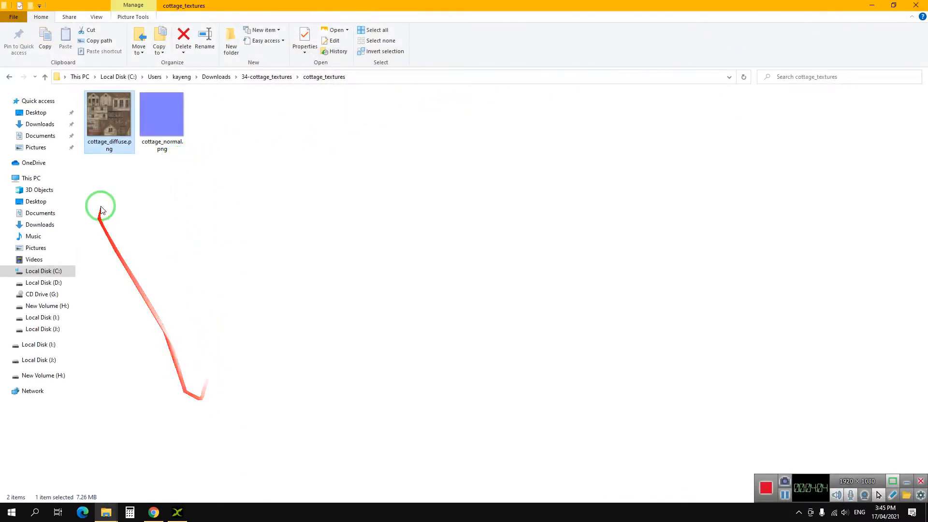
# Switch to iClone 3DXchange 7, select the cottage's Cube mesh and bring up its cottage_texture material settings
pyautogui.click(182, 516)
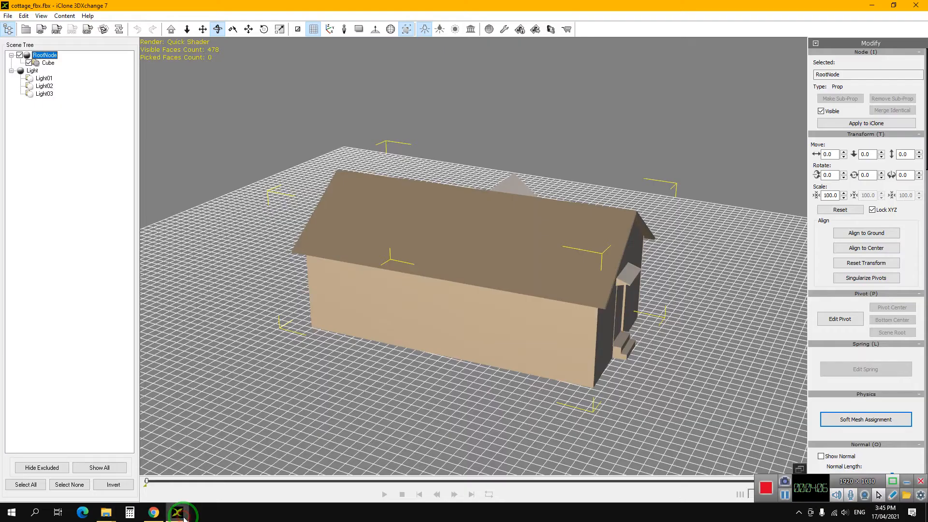
pyautogui.moveTo(510, 272); pyautogui.dragTo(557, 301)
pyautogui.moveTo(467, 315); pyautogui.dragTo(466, 293)
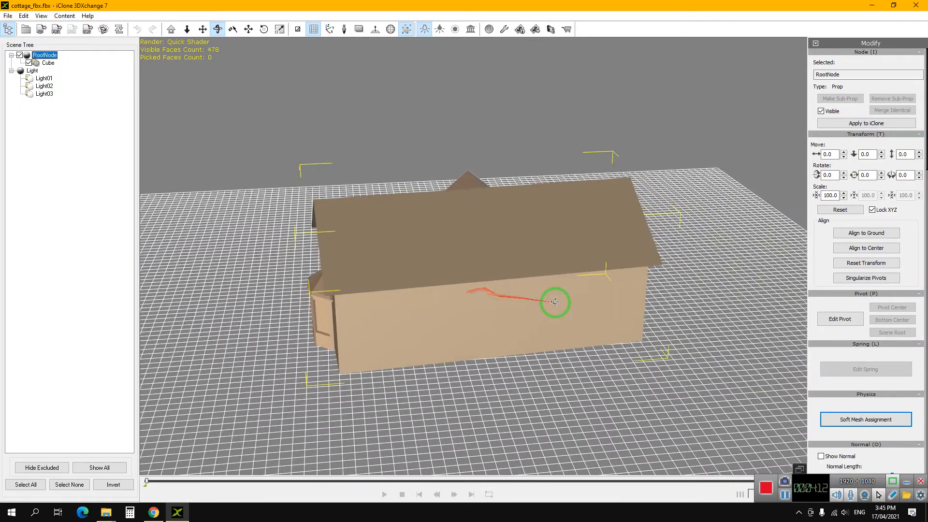
pyautogui.moveTo(534, 299); pyautogui.dragTo(455, 294)
pyautogui.scroll(-3, 903, 361)
pyautogui.scroll(-5, 902, 357)
pyautogui.scroll(3, 893, 302)
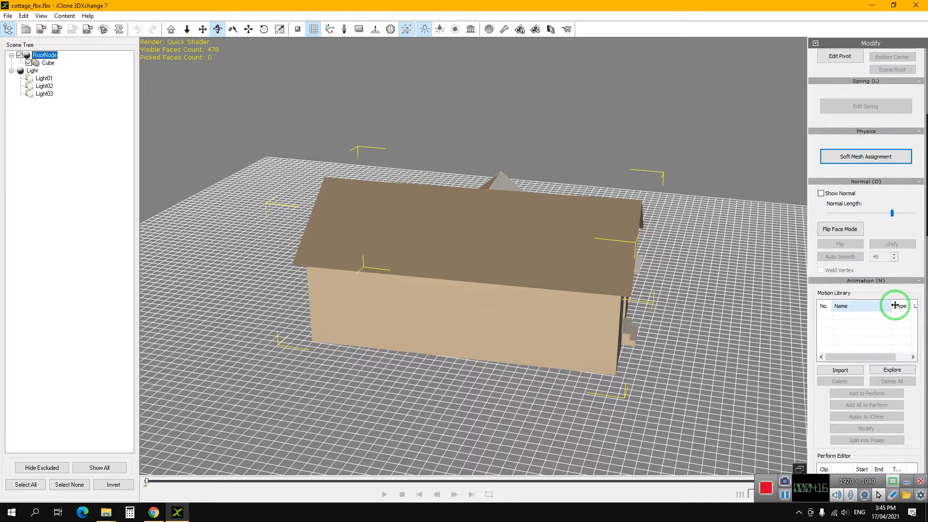
pyautogui.scroll(2, 901, 249)
pyautogui.scroll(-3, 897, 278)
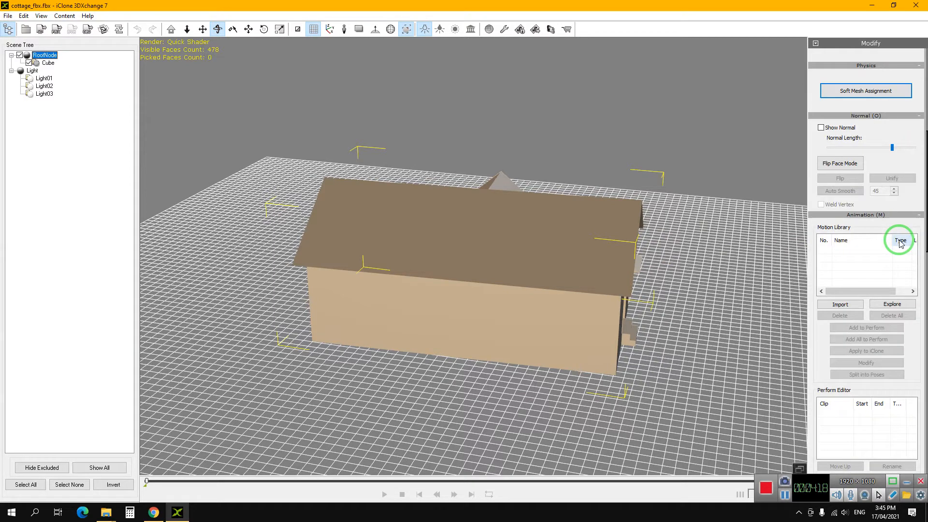
pyautogui.scroll(-3, 874, 348)
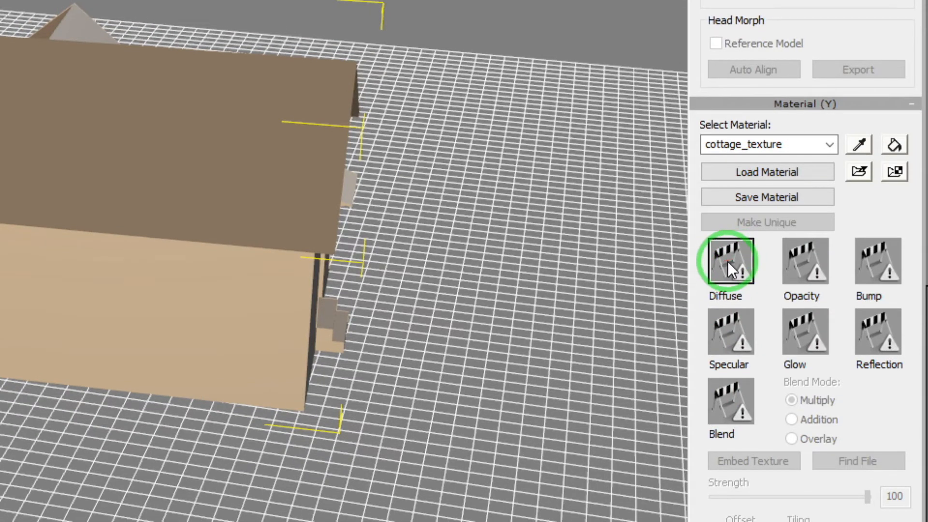
# Load cottage_diffuse.png from the cottage_textures folder inside 34-cottage_textures in Downloads as the cottage_texture material's diffuse map
pyautogui.click(725, 263)
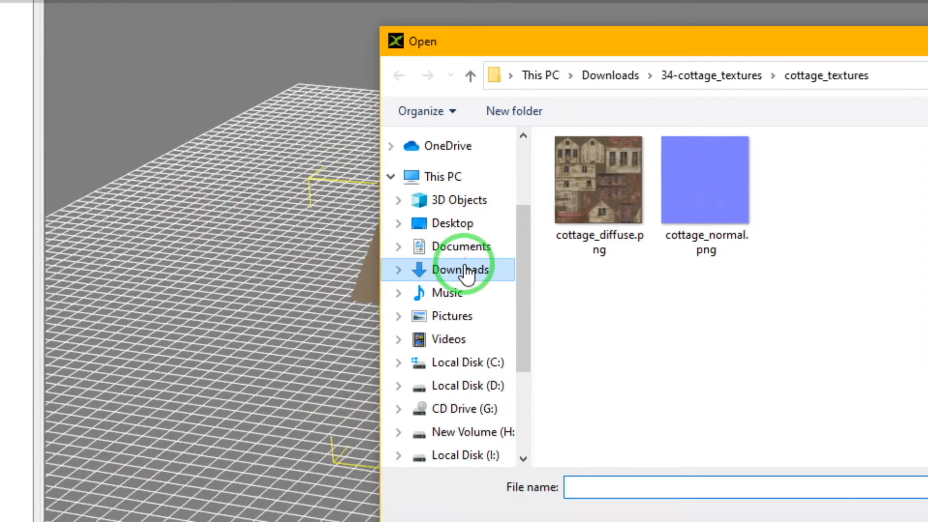
pyautogui.click(465, 271)
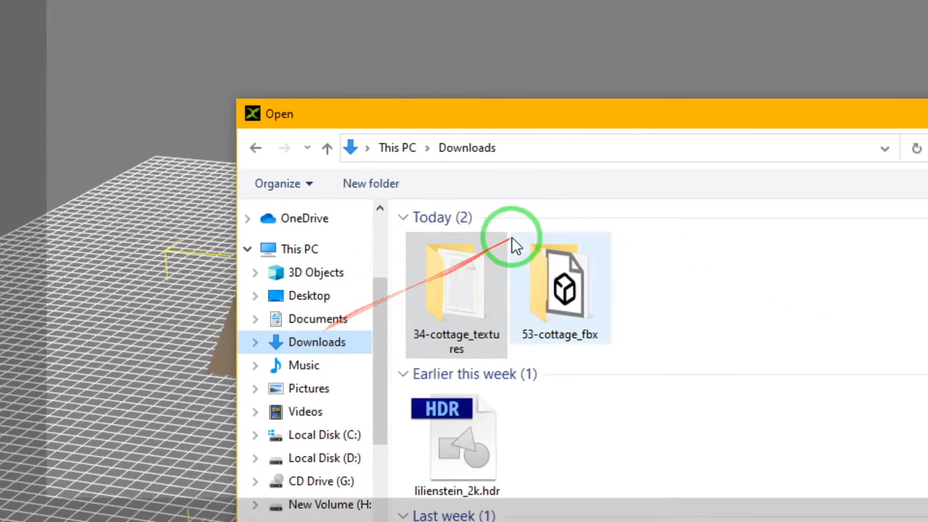
pyautogui.click(447, 270)
pyautogui.doubleClick(465, 262)
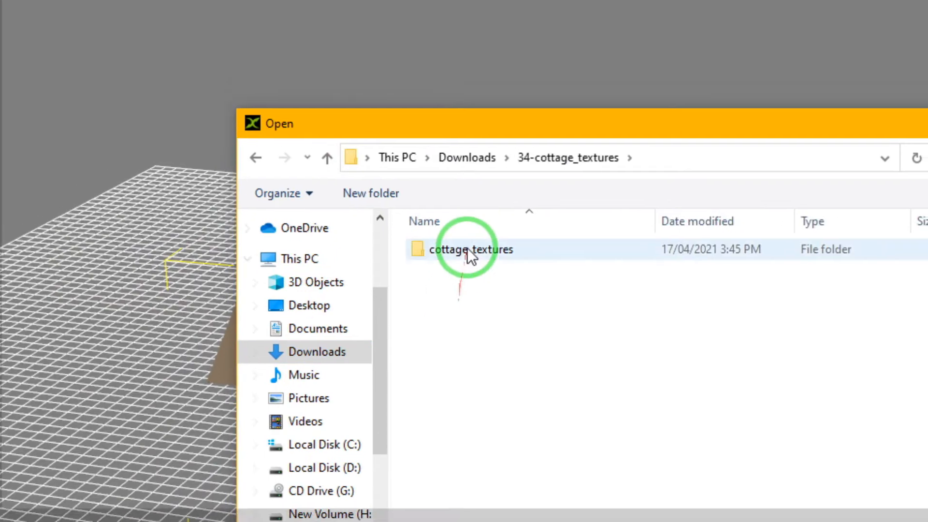
pyautogui.doubleClick(466, 247)
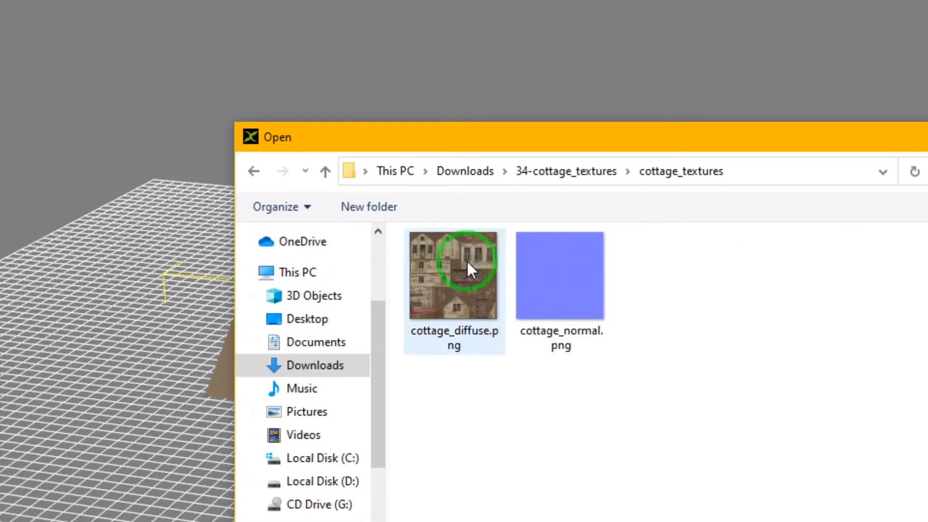
pyautogui.click(463, 280)
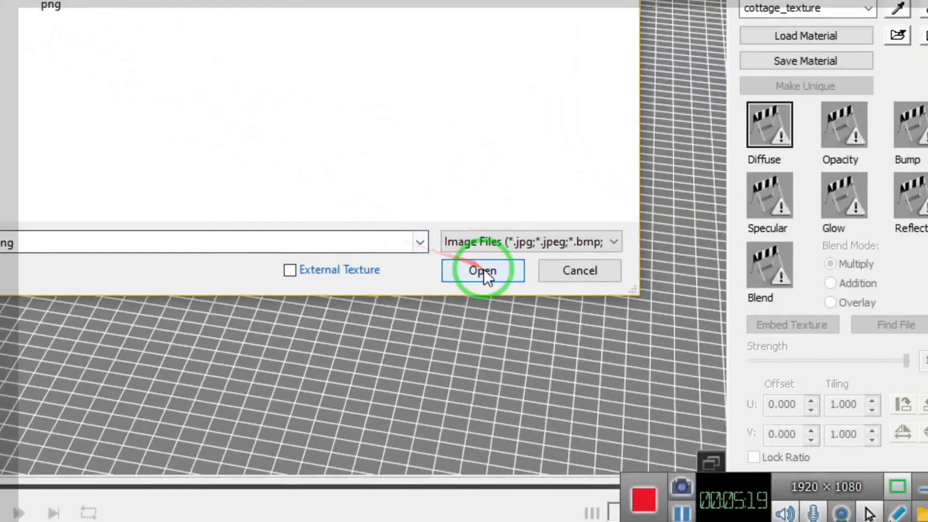
pyautogui.click(925, 519)
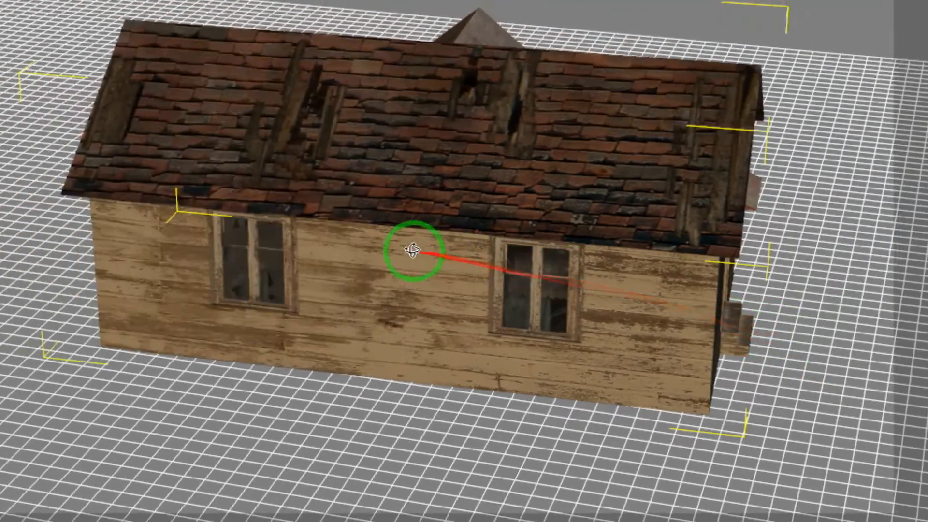
# Load cottage_normal.png from the cottage_textures folder as the bump map of the cottage_texture material
pyautogui.moveTo(92, 164); pyautogui.dragTo(367, 142)
pyautogui.moveTo(418, 261); pyautogui.dragTo(647, 299)
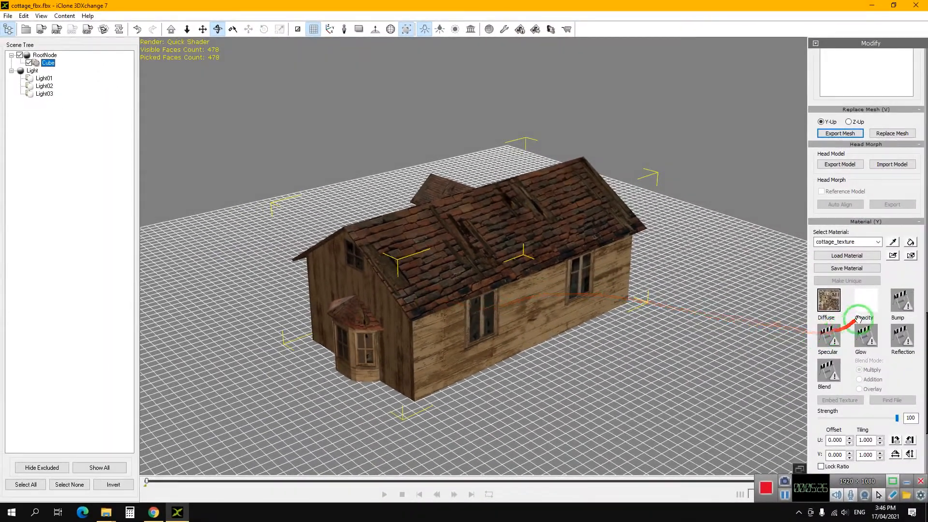
pyautogui.doubleClick(901, 302)
pyautogui.click(481, 215)
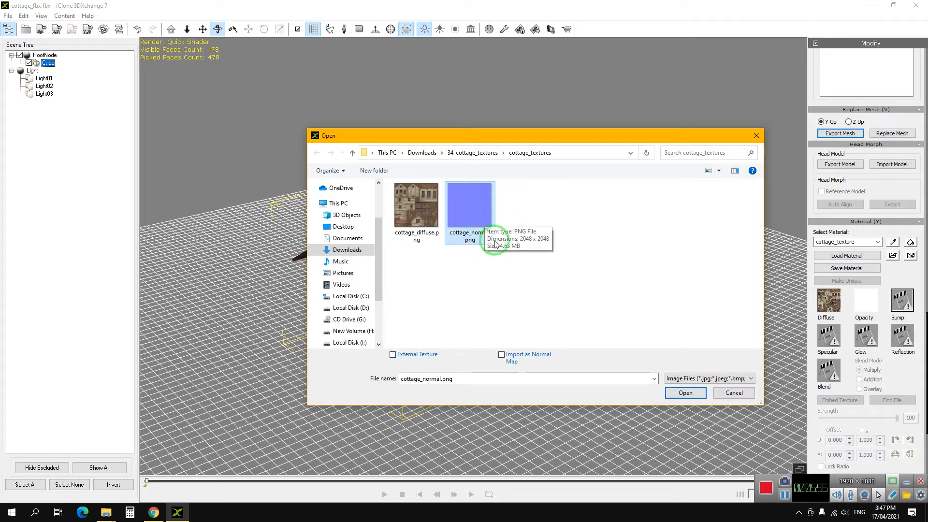
pyautogui.click(685, 393)
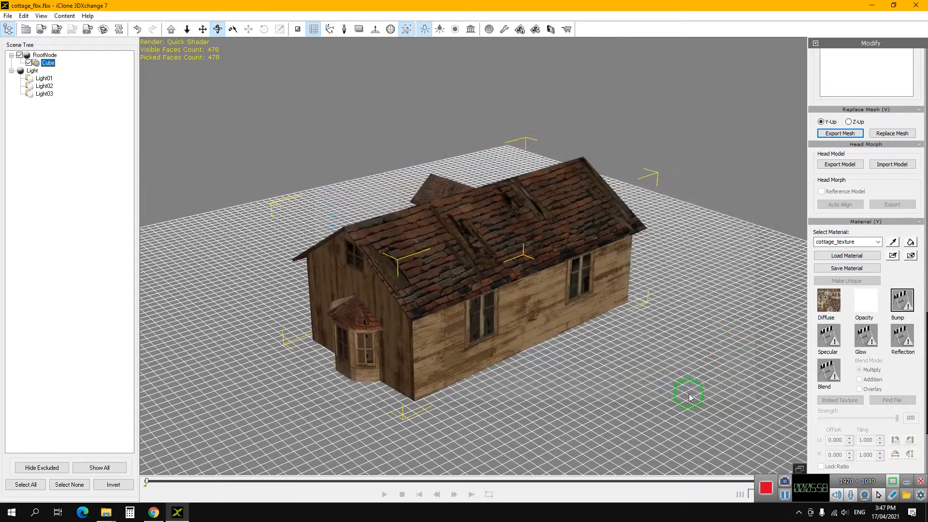
# Examine the walls, windows and roof of the textured cottage up close and from different sides
pyautogui.moveTo(393, 317); pyautogui.dragTo(447, 328)
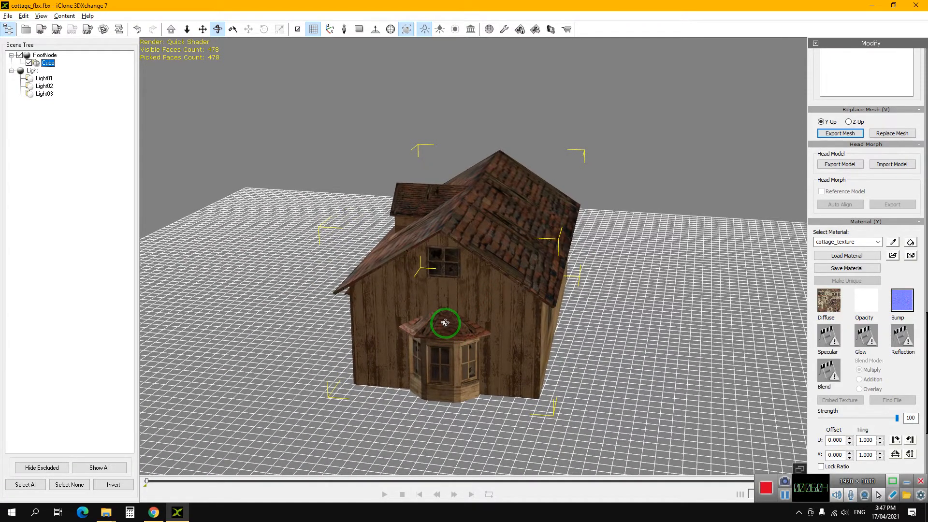
pyautogui.scroll(5, 445, 323)
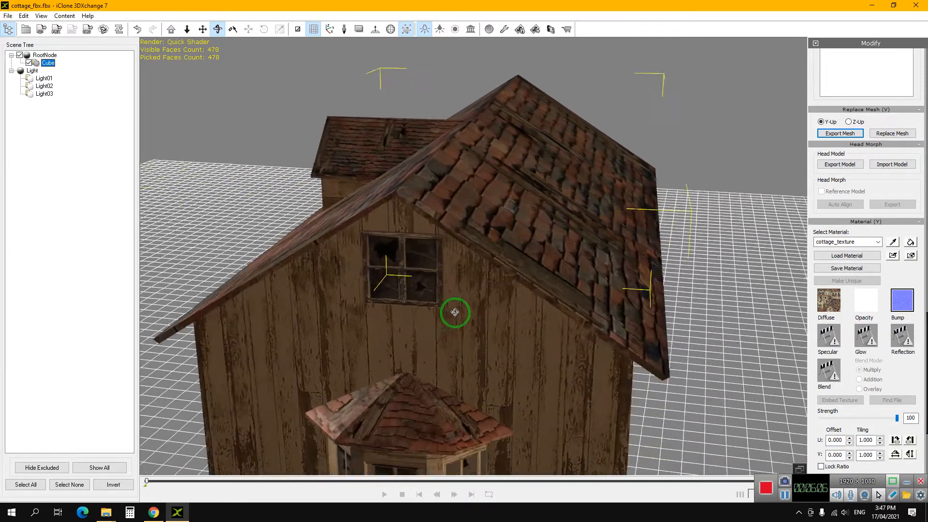
pyautogui.moveTo(455, 312)
pyautogui.mouseDown()
pyautogui.moveTo(534, 300)
pyautogui.moveTo(483, 280)
pyautogui.moveTo(385, 281)
pyautogui.moveTo(418, 277)
pyautogui.moveTo(414, 304)
pyautogui.moveTo(414, 265)
pyautogui.moveTo(330, 282)
pyautogui.moveTo(503, 263)
pyautogui.moveTo(503, 302)
pyautogui.moveTo(460, 308)
pyautogui.mouseUp()
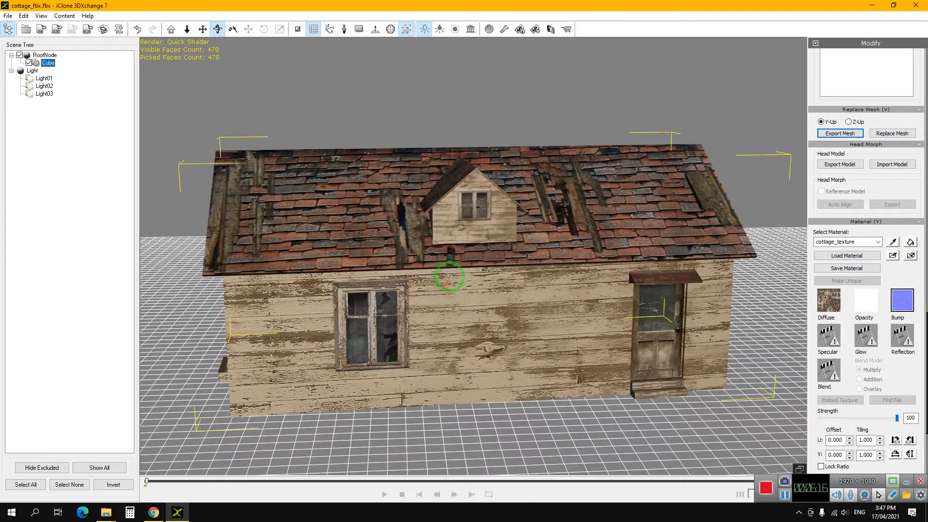
pyautogui.moveTo(349, 276); pyautogui.dragTo(418, 279)
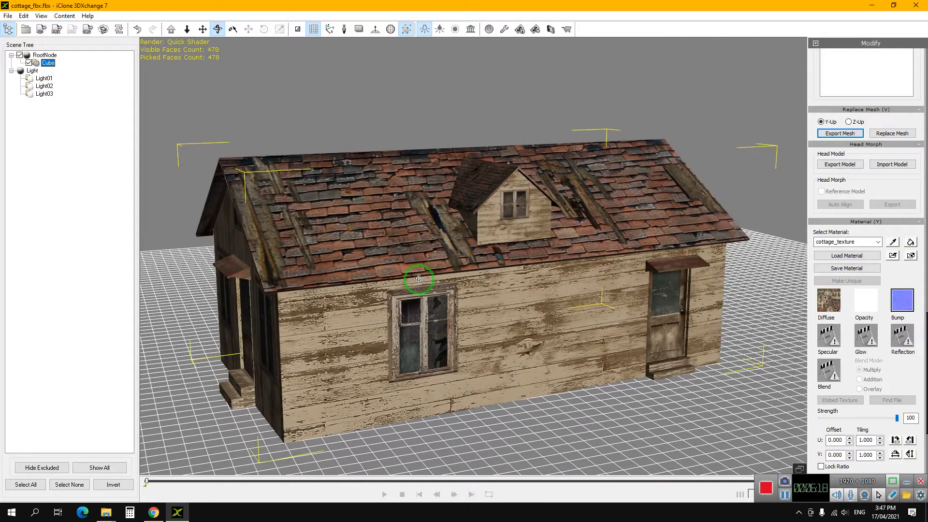
pyautogui.moveTo(333, 263); pyautogui.dragTo(452, 269)
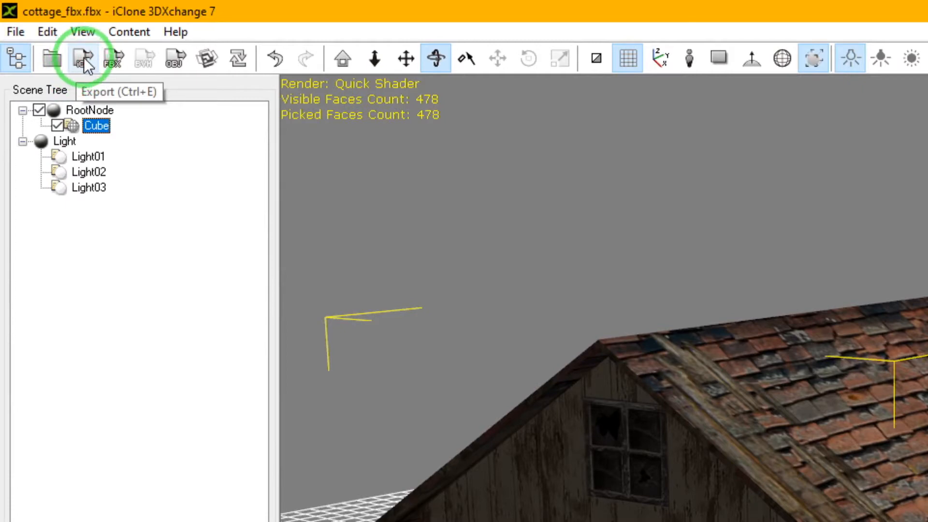
# Export the cottage as an iClone 7 prop with geometry, option All, 2048x2048 maximum texture size and embedded external textures to the default iClone Content Folder
pyautogui.click(84, 58)
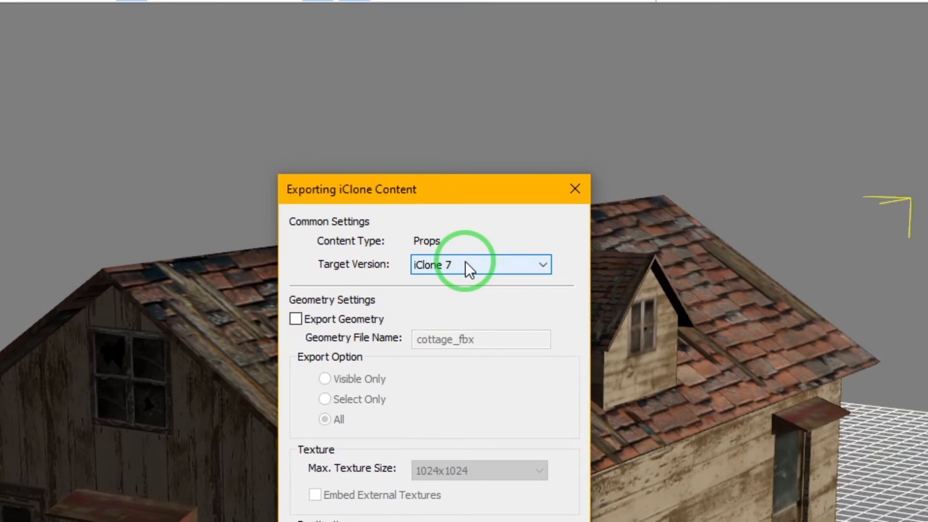
pyautogui.click(452, 271)
pyautogui.click(471, 285)
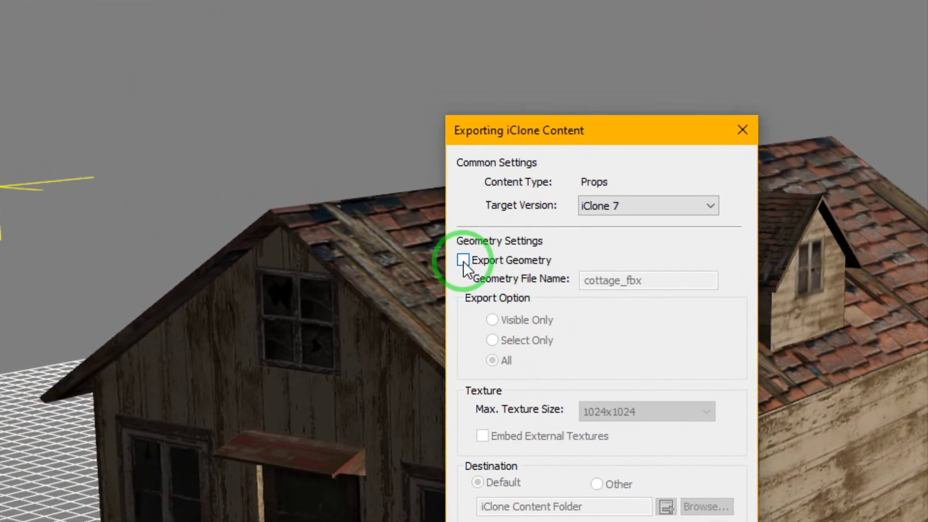
pyautogui.click(444, 251)
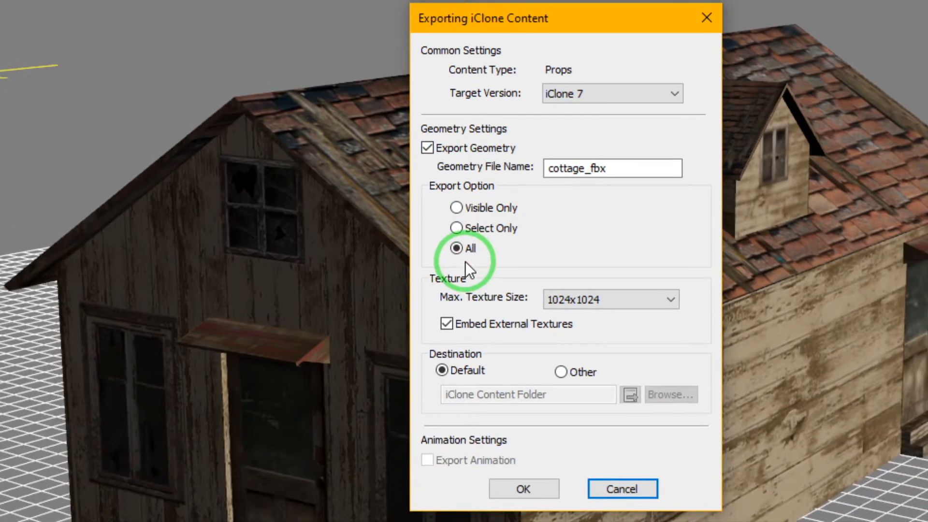
pyautogui.click(608, 300)
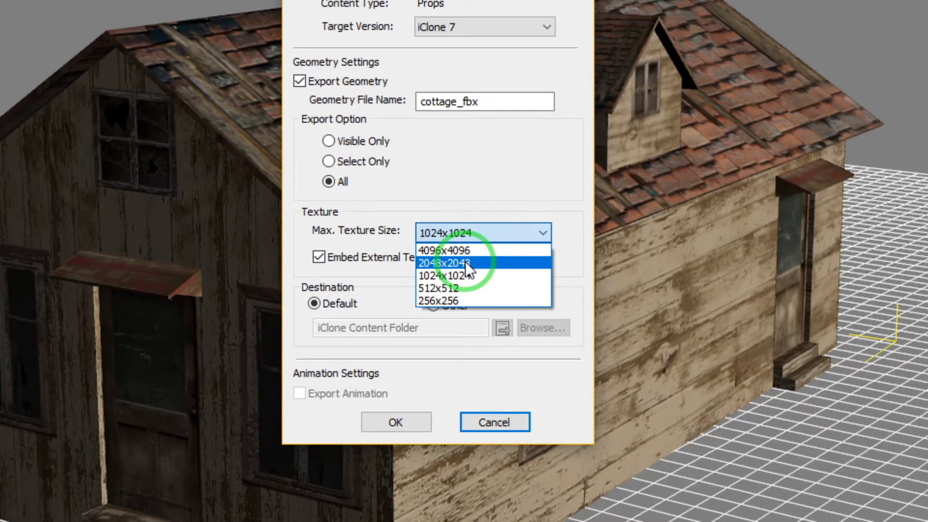
pyautogui.click(467, 263)
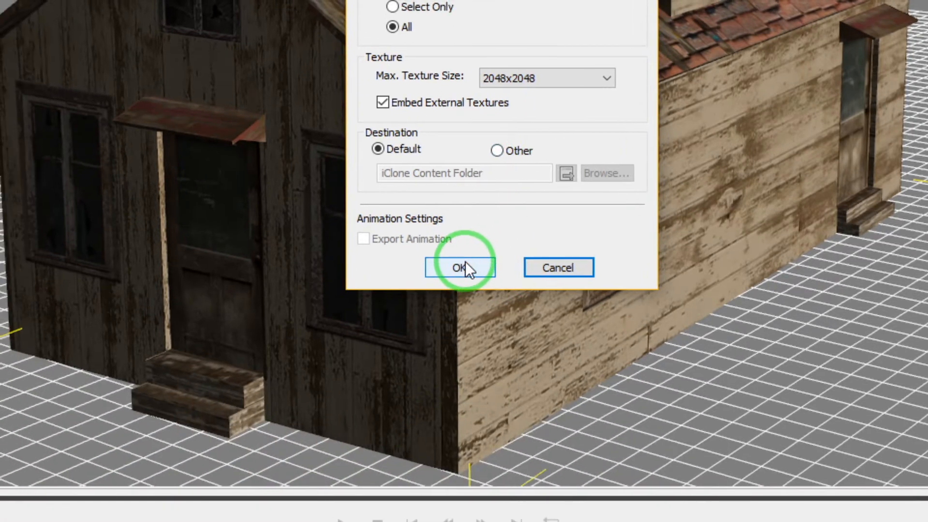
pyautogui.click(465, 265)
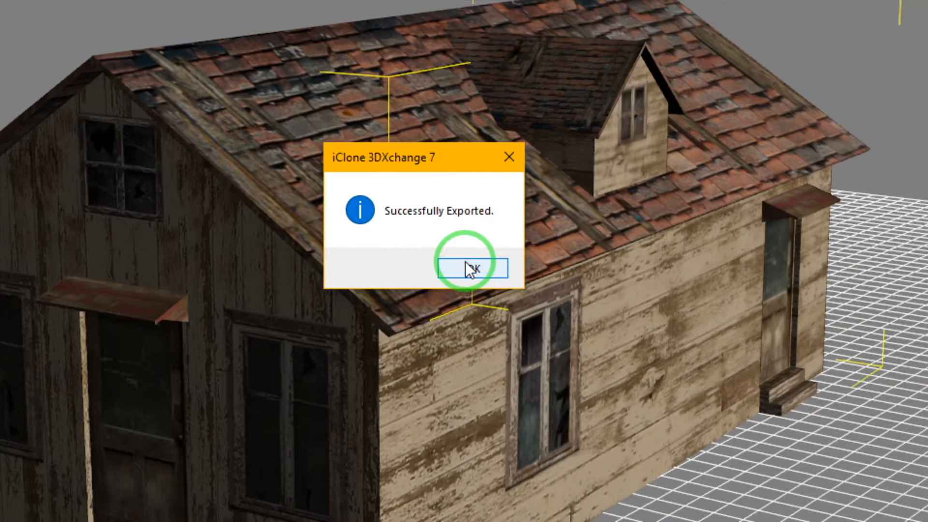
pyautogui.click(535, 286)
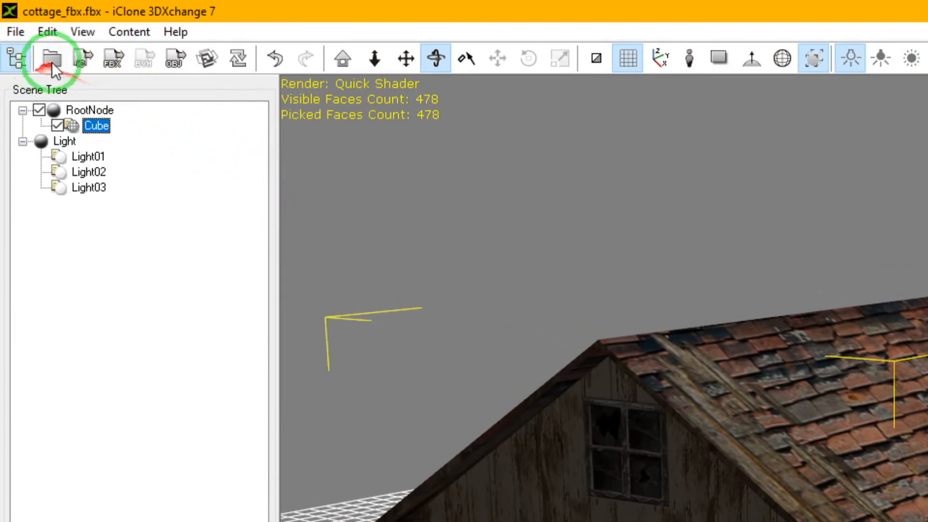
# Export the cottage as an iClone 7 prop to the Desktop with geometry, option All, 2048x2048 maximum texture size and embedded external textures
pyautogui.click(80, 58)
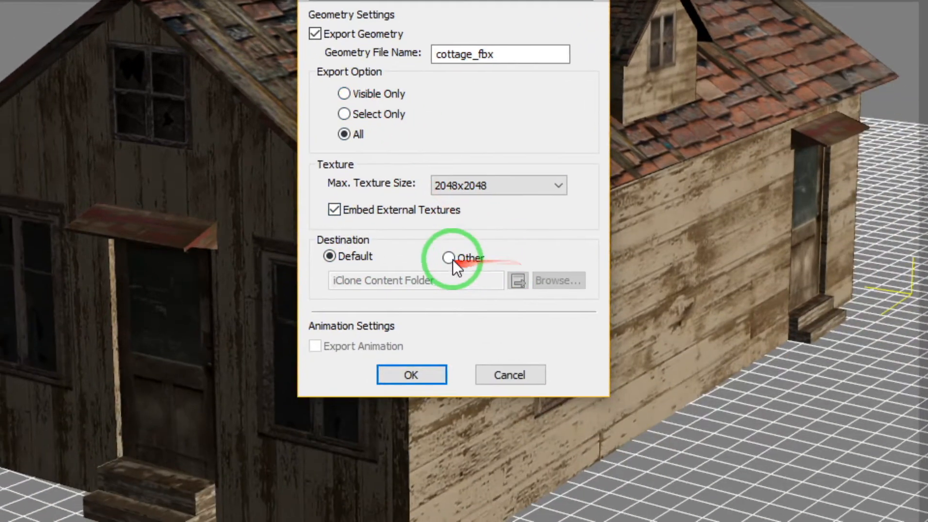
pyautogui.click(456, 318)
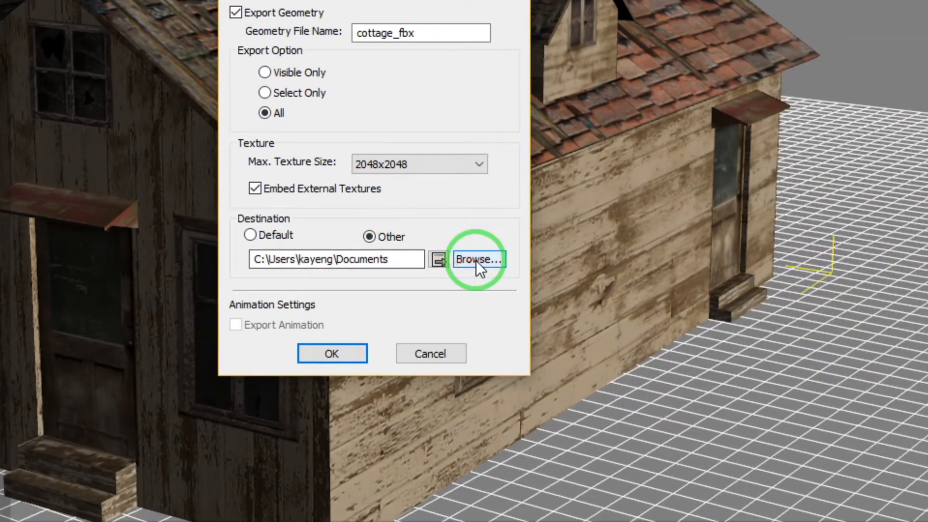
pyautogui.click(566, 340)
pyautogui.doubleClick(355, 158)
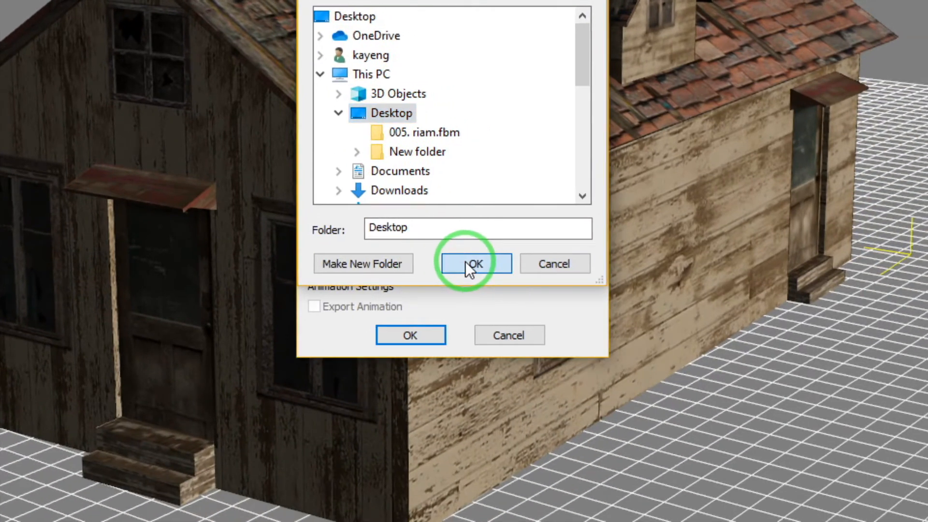
pyautogui.click(488, 309)
pyautogui.click(404, 333)
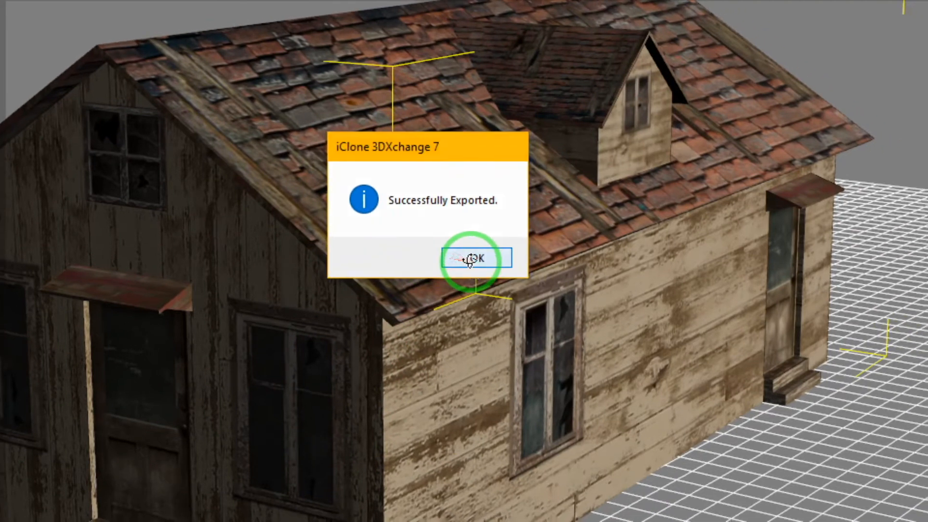
pyautogui.click(515, 249)
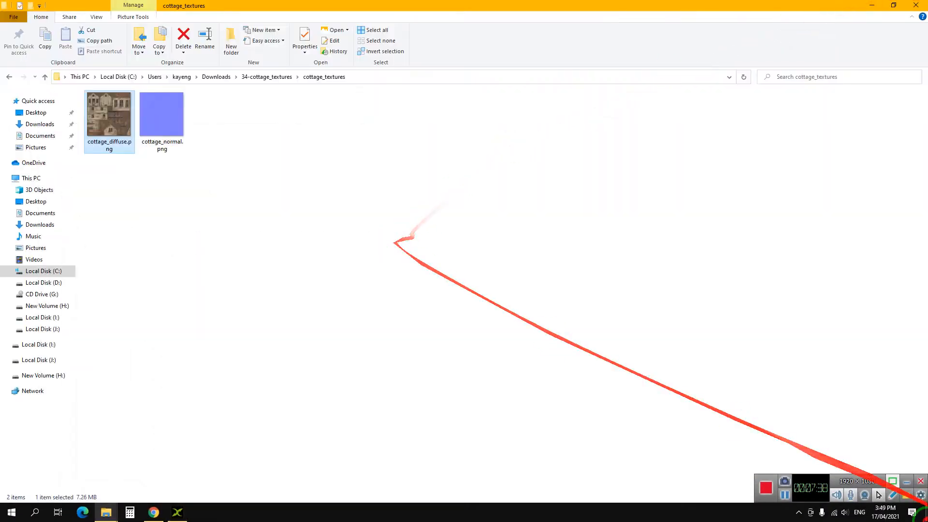
# Locate the exported cottage prop file on the desktop and look over the Cube's modification settings in 3DXchange
pyautogui.click(925, 517)
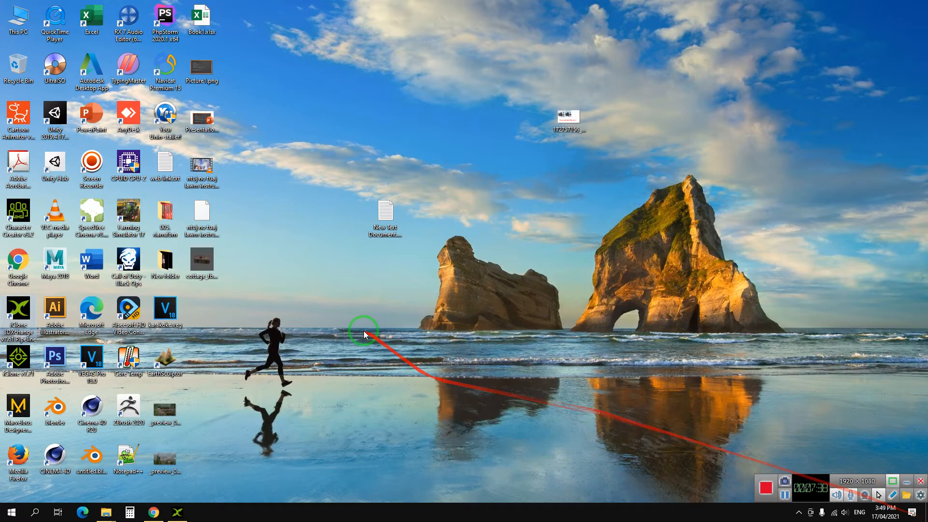
pyautogui.click(216, 269)
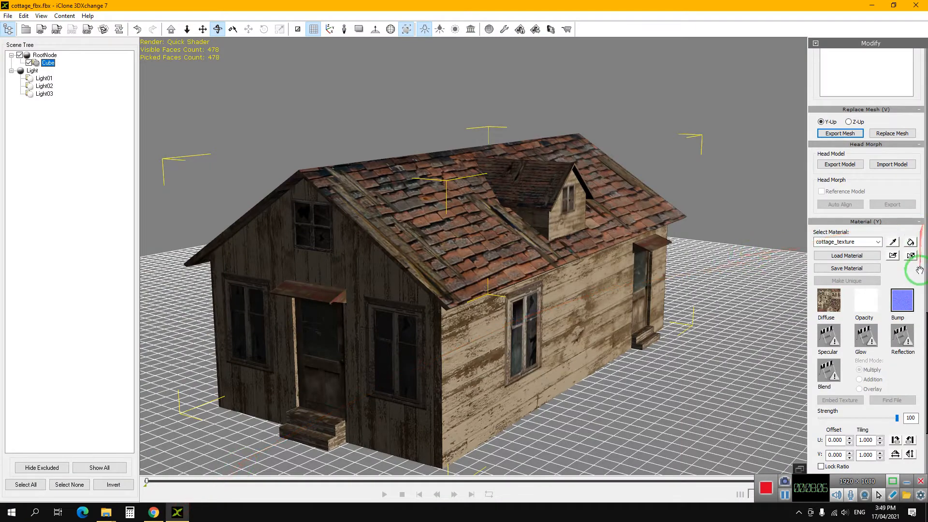
pyautogui.moveTo(919, 269); pyautogui.dragTo(925, 218)
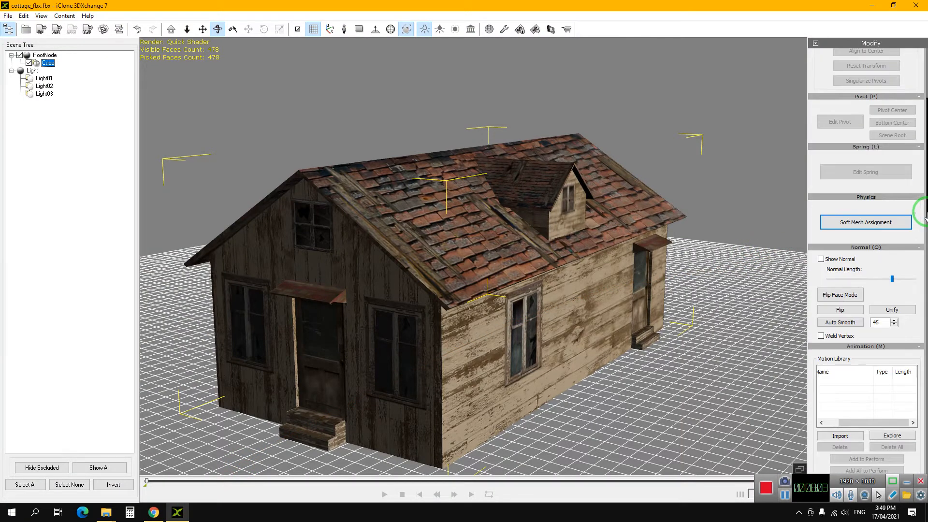
pyautogui.scroll(4, 923, 220)
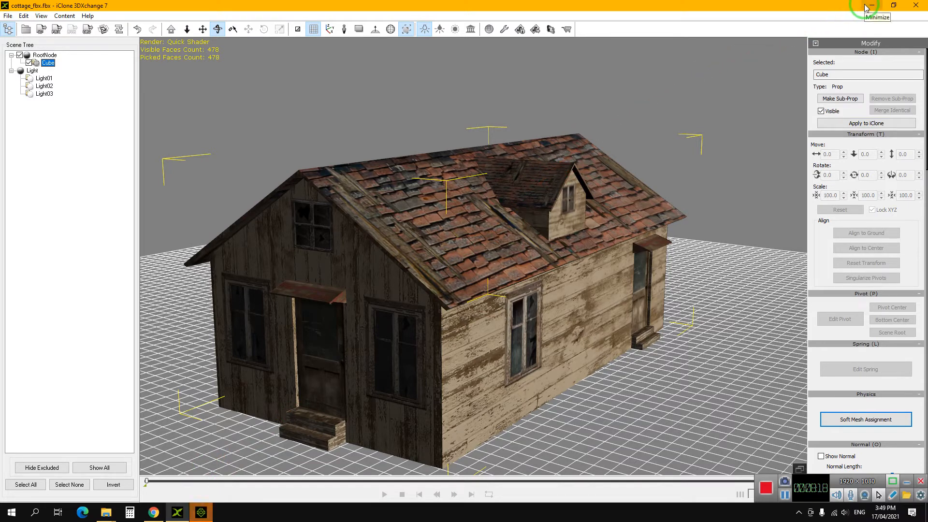
# Switch to iClone 7, decline the sign-up offer and import the exported cottage_fbx prop into the project
pyautogui.click(201, 511)
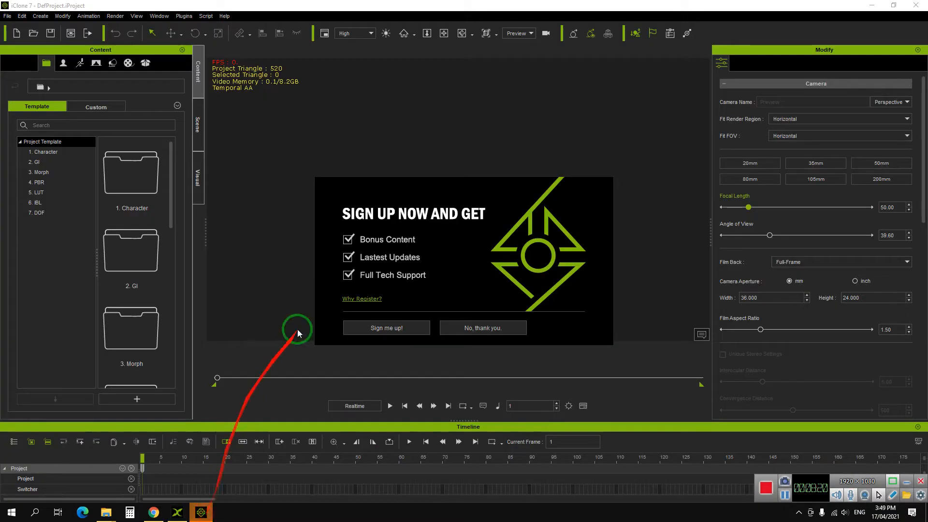
pyautogui.click(464, 325)
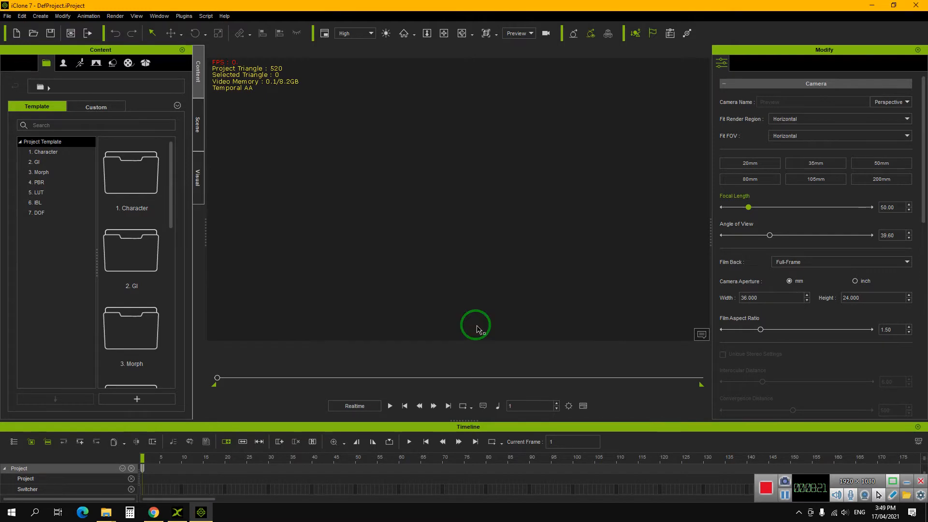
pyautogui.click(9, 17)
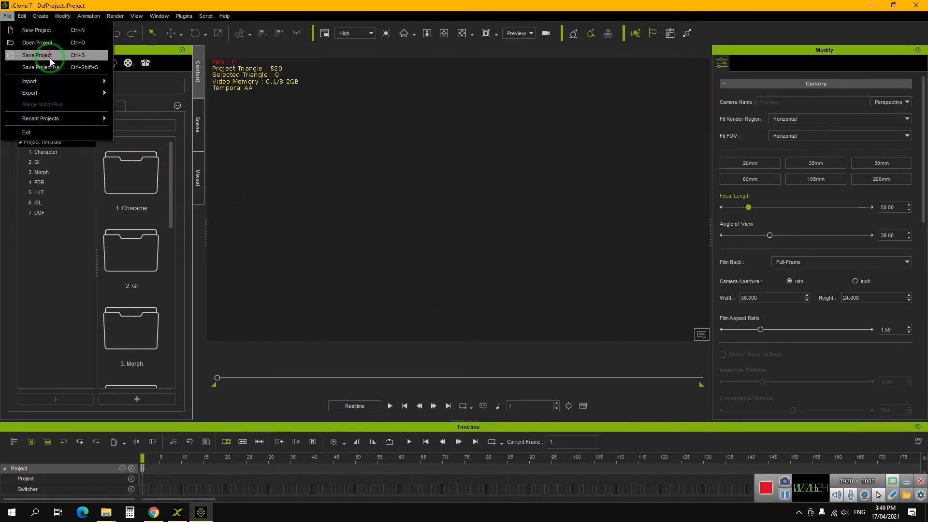
pyautogui.click(132, 86)
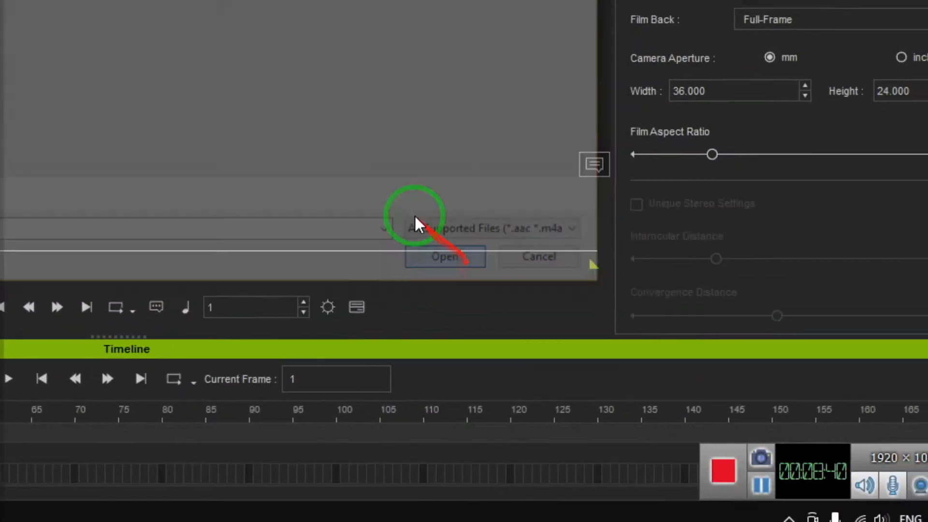
pyautogui.click(463, 258)
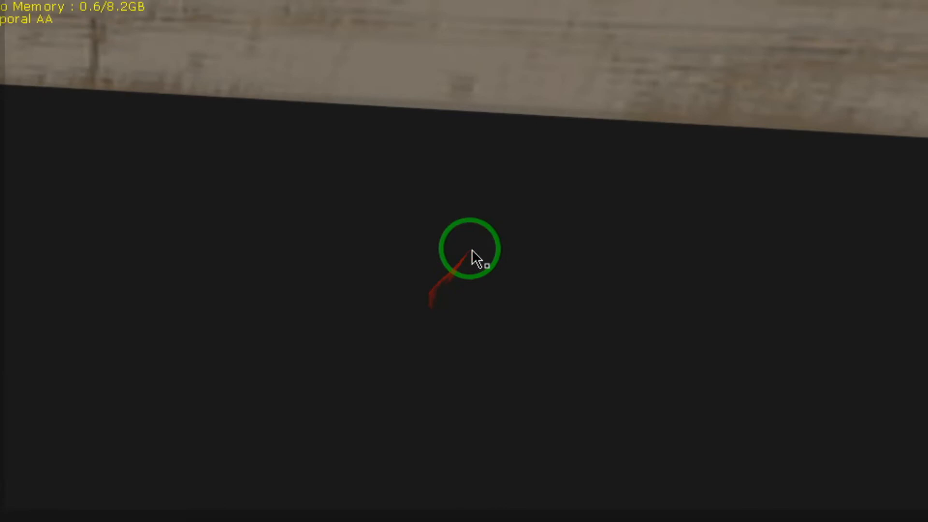
# Inspect the walls, roof and entrance of the imported cottage prop from all sides
pyautogui.scroll(-10, 465, 261)
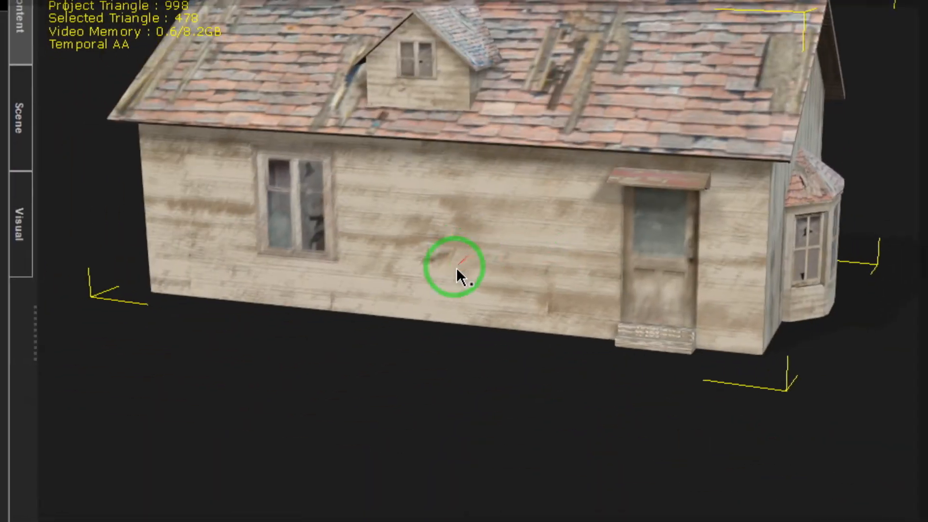
pyautogui.moveTo(470, 262); pyautogui.dragTo(554, 278, button='right')
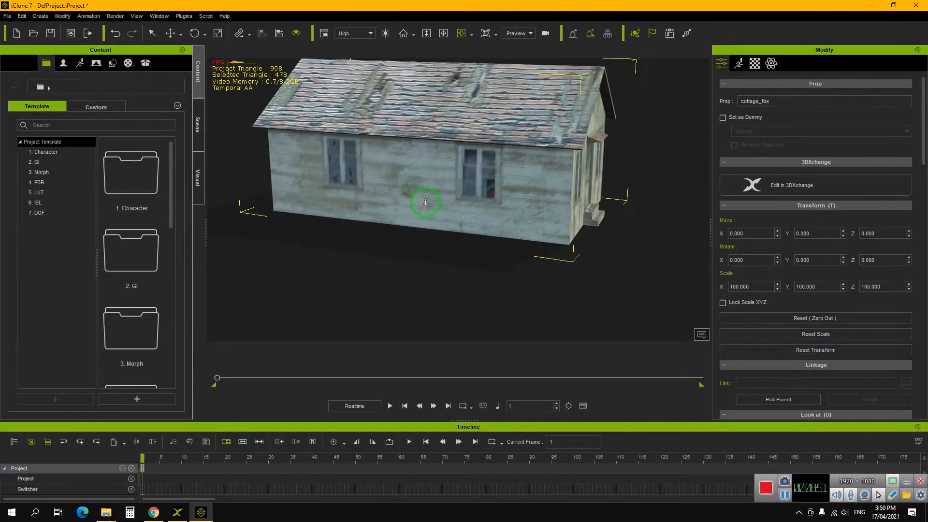
pyautogui.moveTo(426, 202); pyautogui.dragTo(520, 221, button='right')
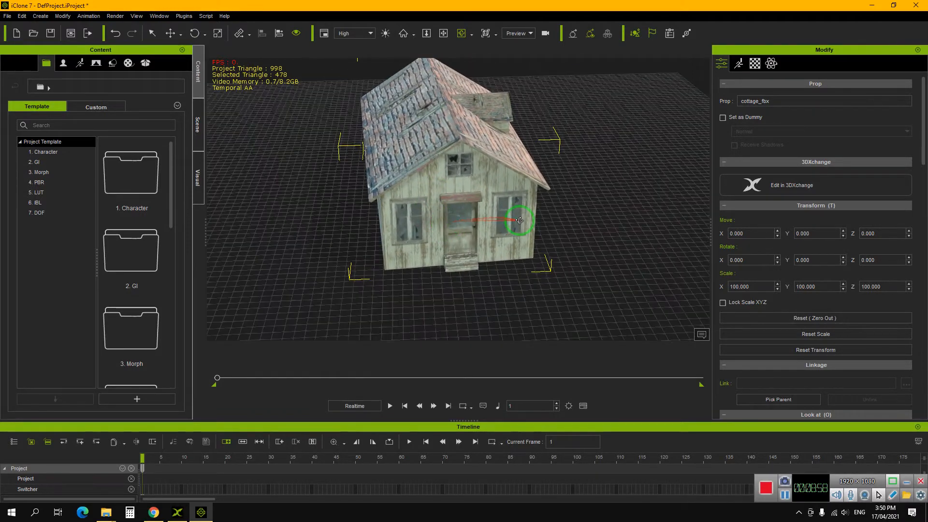
pyautogui.moveTo(443, 237); pyautogui.dragTo(483, 221, button='right')
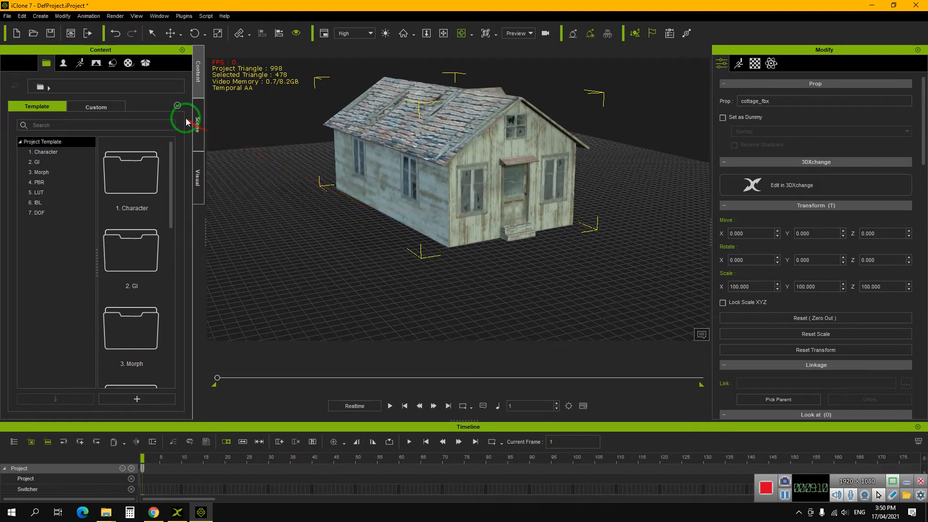
# Browse the Avatar template library to the 4.Motion Dummy_Male avatar
pyautogui.click(63, 64)
pyautogui.click(24, 152)
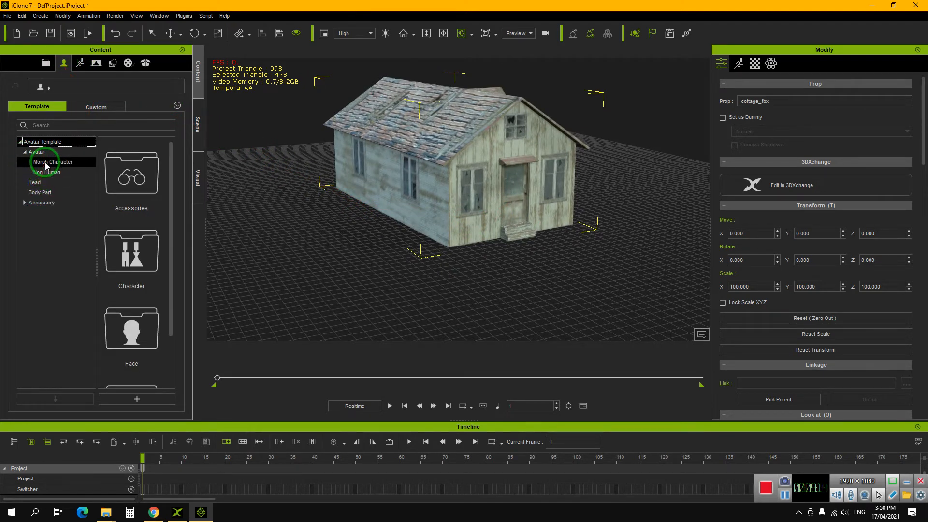
pyautogui.moveTo(170, 197); pyautogui.dragTo(172, 327)
# Try placing the 4.Motion Dummy_Male avatar beside the cottage's side wall, check its position and delete the avatar
pyautogui.moveTo(145, 249); pyautogui.dragTo(359, 261)
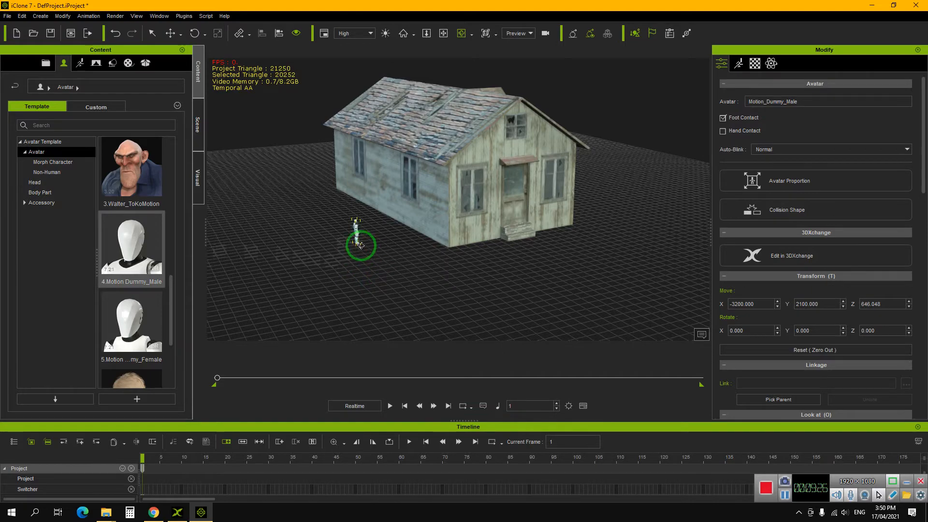
pyautogui.scroll(8, 361, 245)
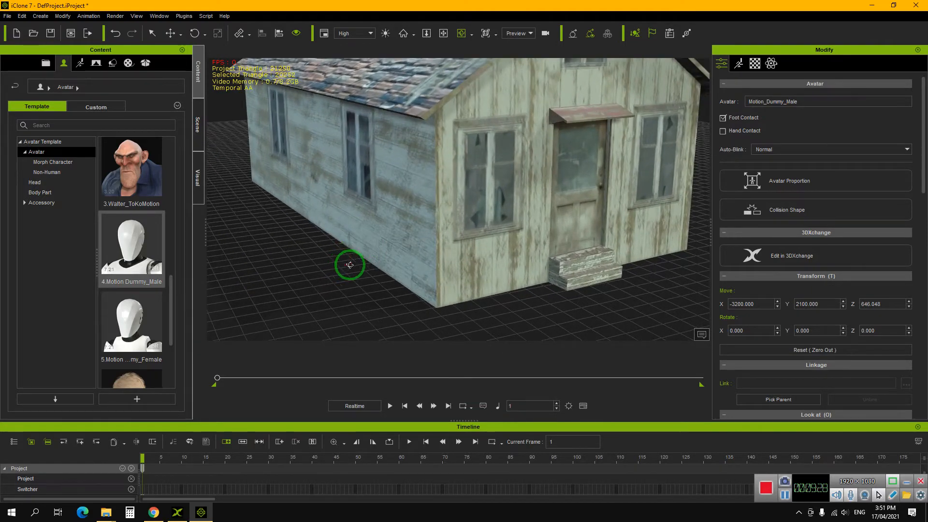
pyautogui.scroll(-5, 349, 265)
pyautogui.moveTo(379, 252); pyautogui.dragTo(376, 284, button='right')
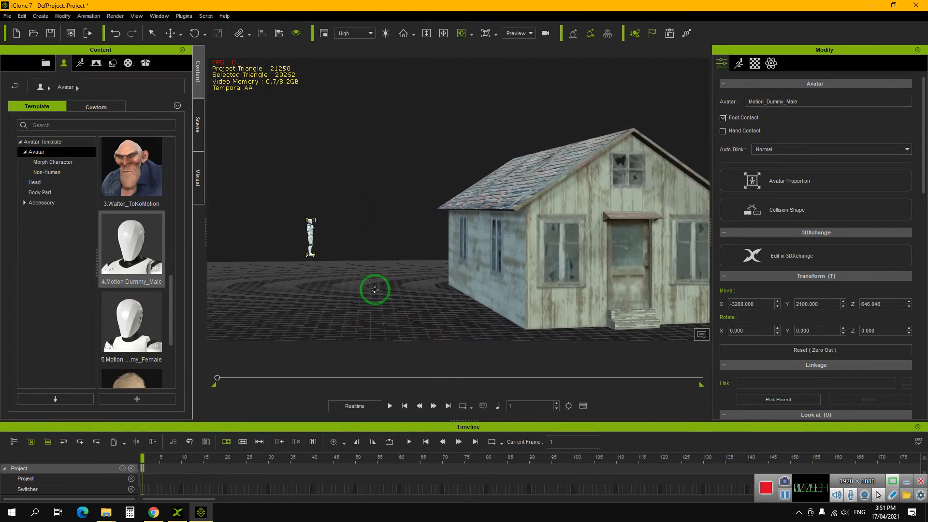
pyautogui.press('Delete')
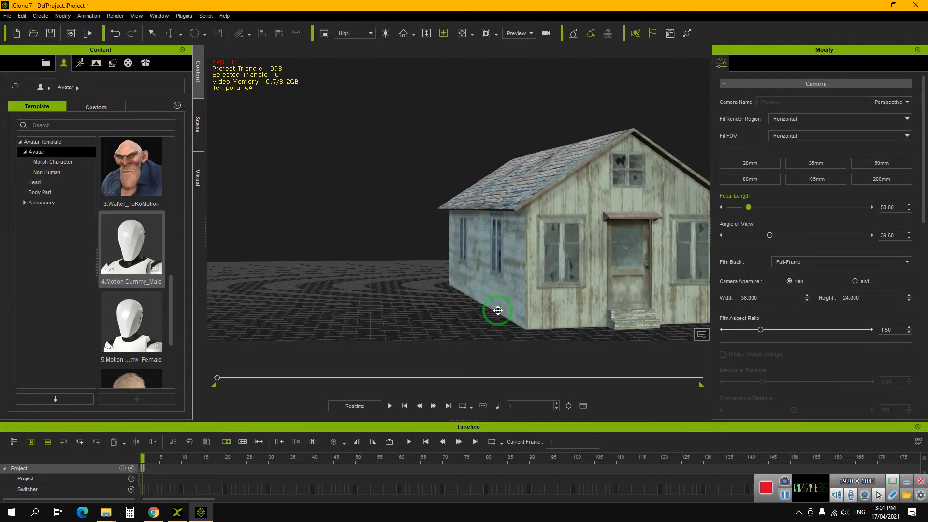
# Place the 4.Motion Dummy_Male avatar on the ground beside the cottage's front corner, at about X -1800, Y 800
pyautogui.moveTo(497, 311); pyautogui.dragTo(414, 256, button='right')
pyautogui.scroll(6, 458, 228)
pyautogui.moveTo(457, 231)
pyautogui.mouseDown(button='middle')
pyautogui.moveTo(453, 245)
pyautogui.moveTo(447, 221)
pyautogui.mouseUp(button='middle')
pyautogui.scroll(-5, 434, 222)
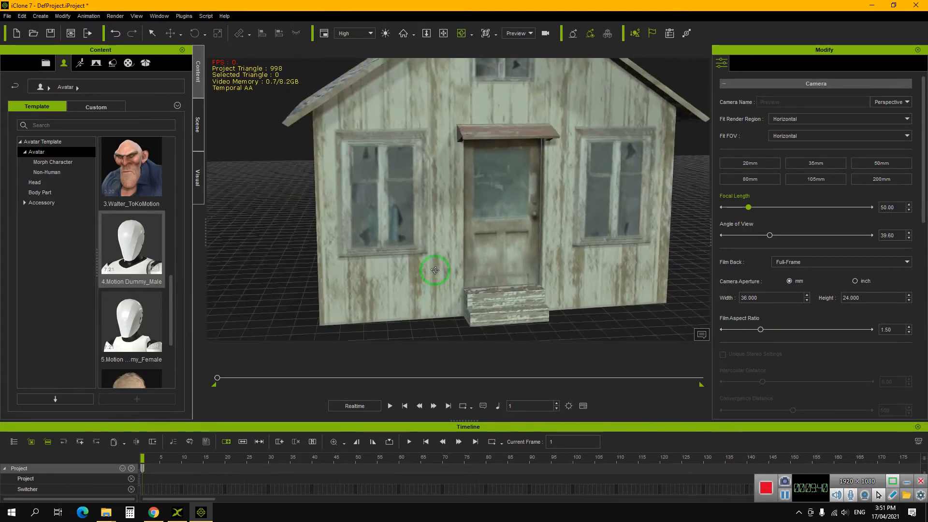
pyautogui.moveTo(126, 247); pyautogui.dragTo(278, 323)
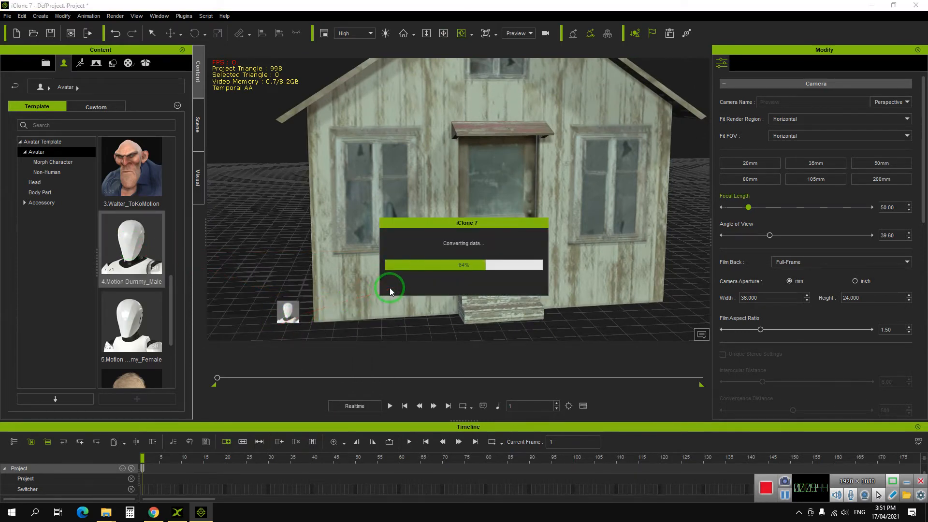
pyautogui.moveTo(391, 286); pyautogui.dragTo(332, 298, button='right')
pyautogui.scroll(-1, 358, 299)
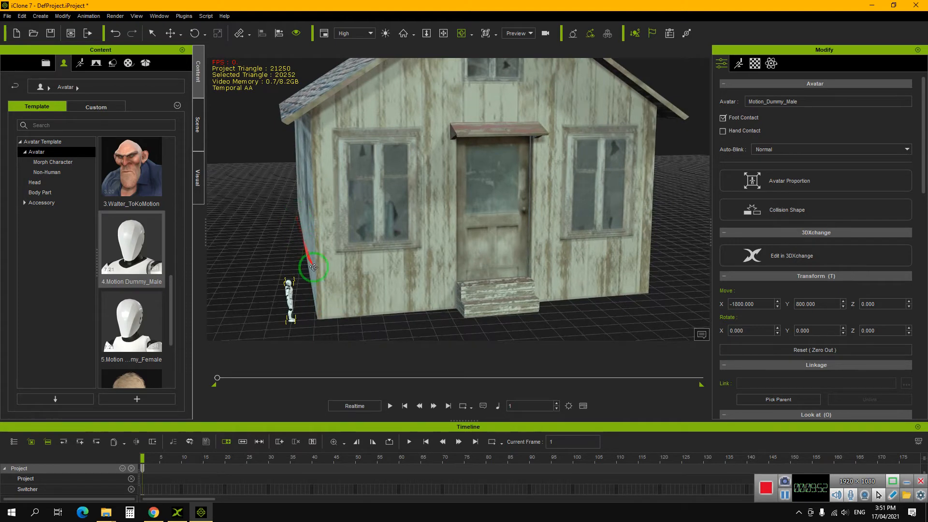
pyautogui.moveTo(396, 269)
pyautogui.mouseDown(button='right')
pyautogui.moveTo(407, 270)
pyautogui.moveTo(399, 272)
pyautogui.mouseUp(button='right')
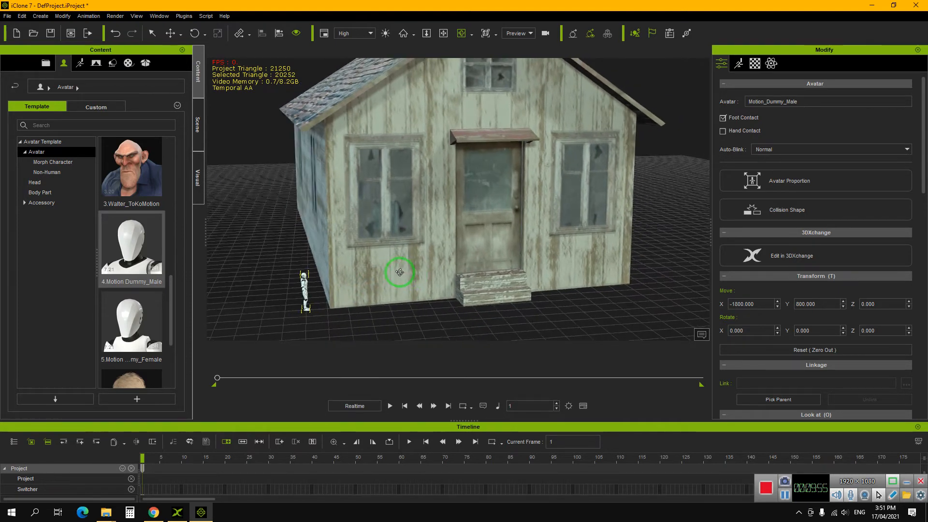
# Select the cottage prop and rotate it about its Z axis to about -4 degrees
pyautogui.click(416, 235)
pyautogui.scroll(-5, 452, 240)
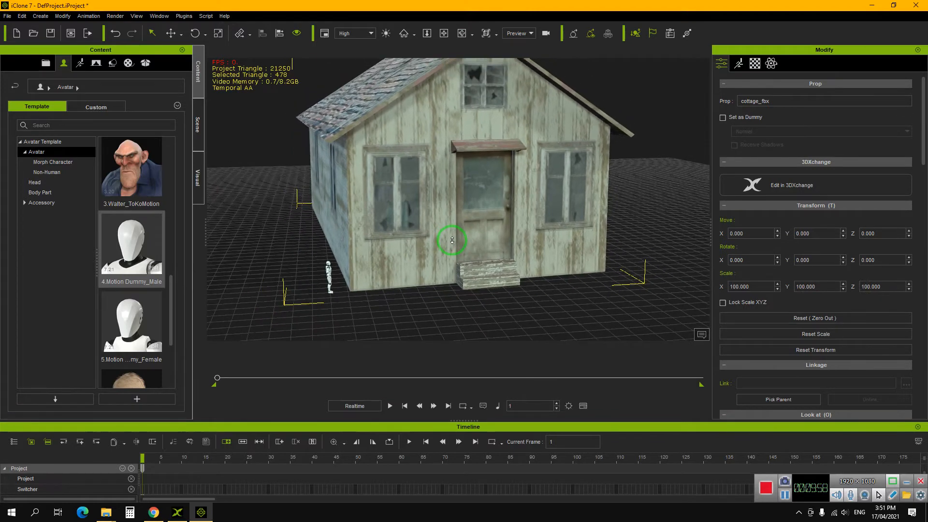
pyautogui.scroll(-2, 452, 240)
pyautogui.press('e')
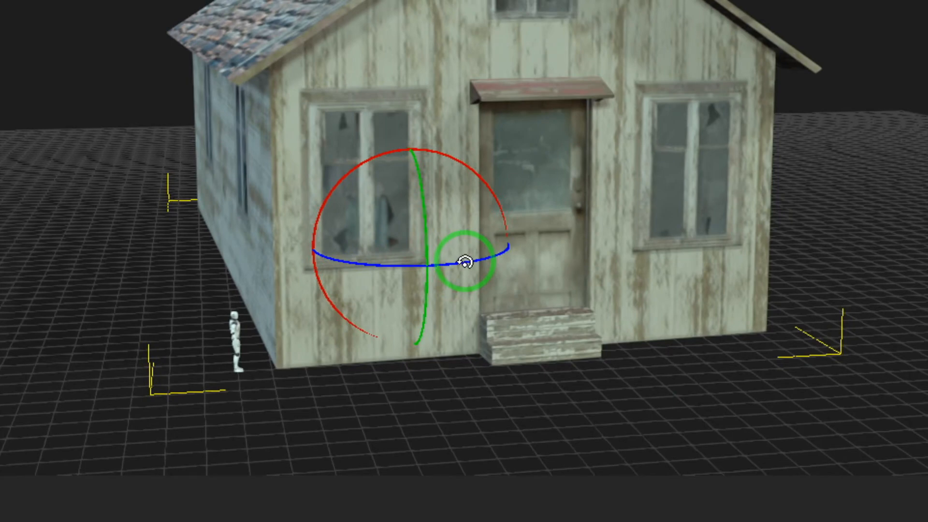
pyautogui.moveTo(475, 257); pyautogui.dragTo(472, 257)
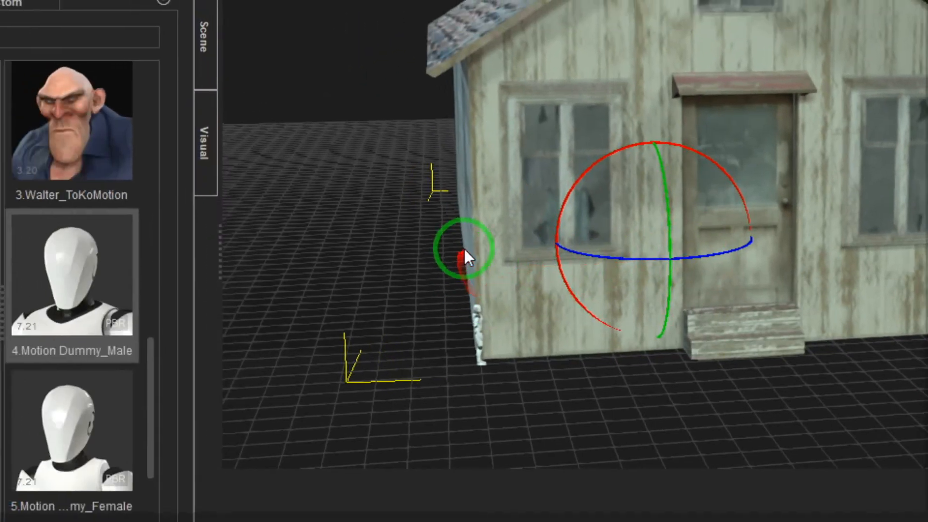
# Move the cottage prop along the Y axis to about -57.8
pyautogui.press('w')
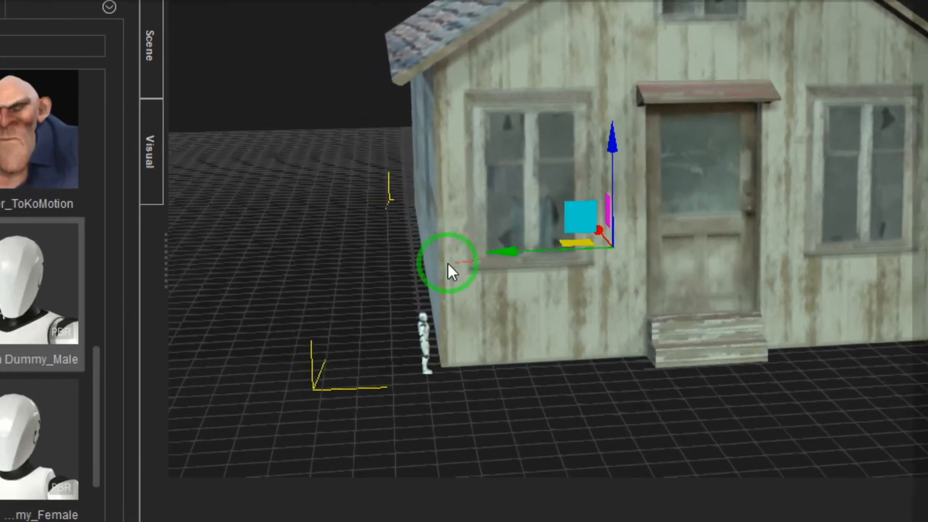
pyautogui.moveTo(414, 269); pyautogui.dragTo(606, 183, button='right')
pyautogui.moveTo(465, 258); pyautogui.dragTo(464, 261, button='right')
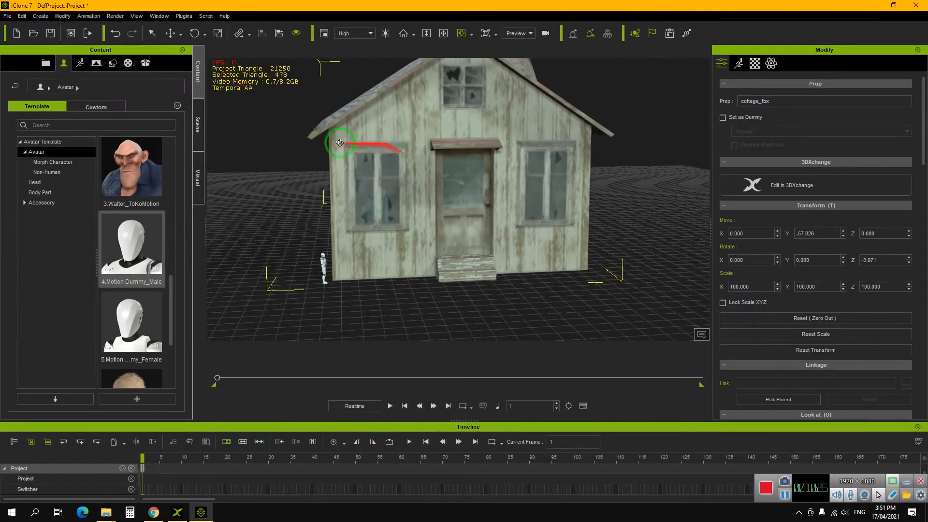
# Scale the cottage prop down uniformly to about 48.8 on all axes
pyautogui.moveTo(408, 156); pyautogui.dragTo(446, 196, button='right')
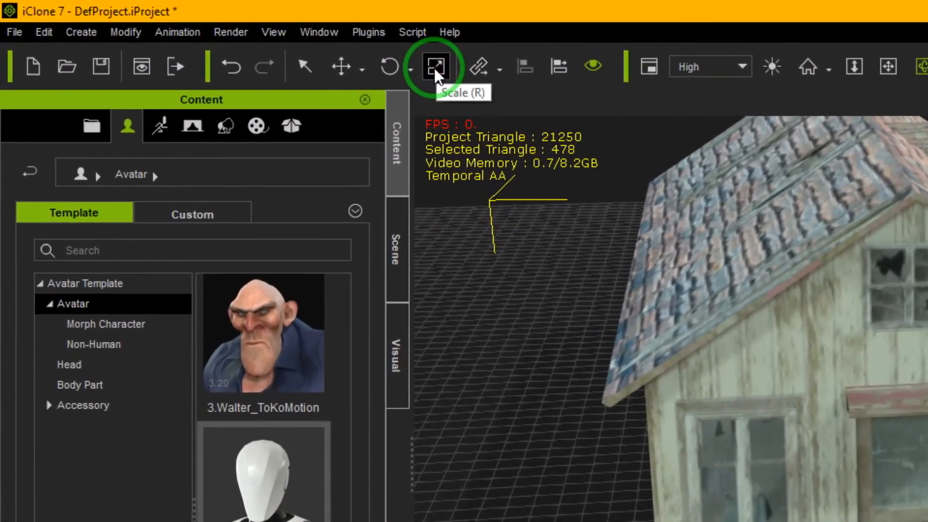
pyautogui.click(434, 68)
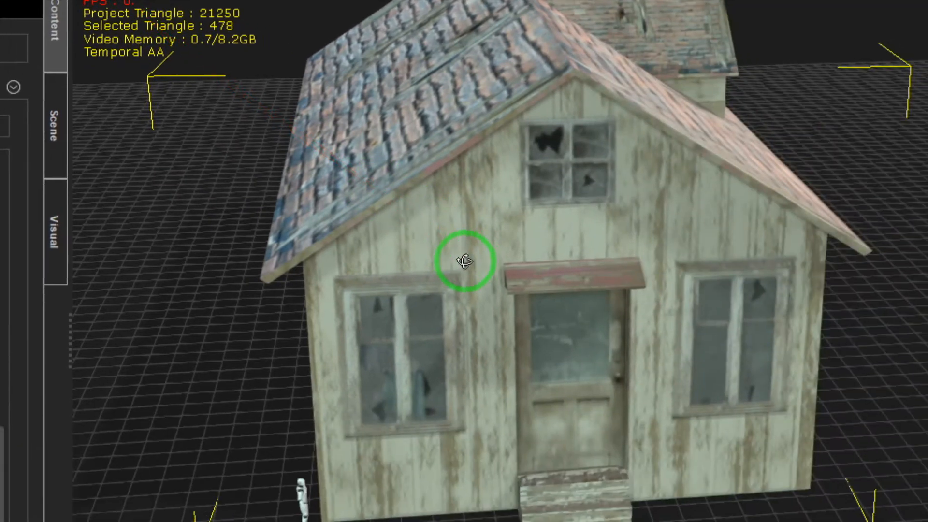
pyautogui.click(464, 261)
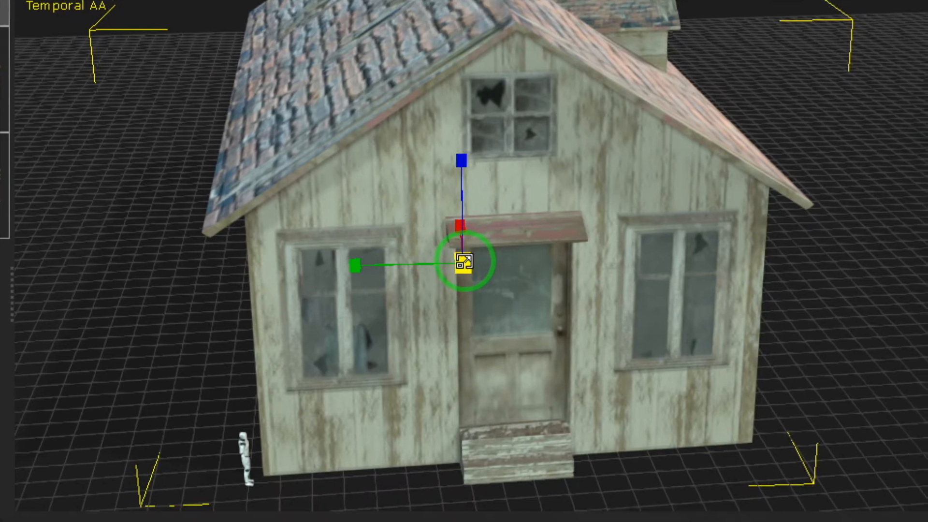
pyautogui.moveTo(464, 261)
pyautogui.mouseDown()
pyautogui.moveTo(426, 333)
pyautogui.moveTo(400, 354)
pyautogui.moveTo(452, 264)
pyautogui.mouseUp()
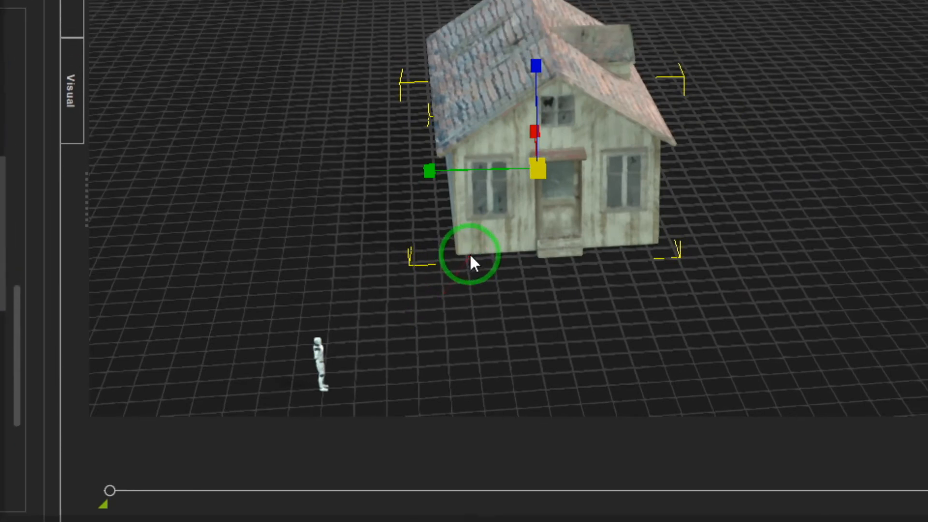
# Move the scaled cottage next to the avatar, at about X -1026, Y 257
pyautogui.press('w')
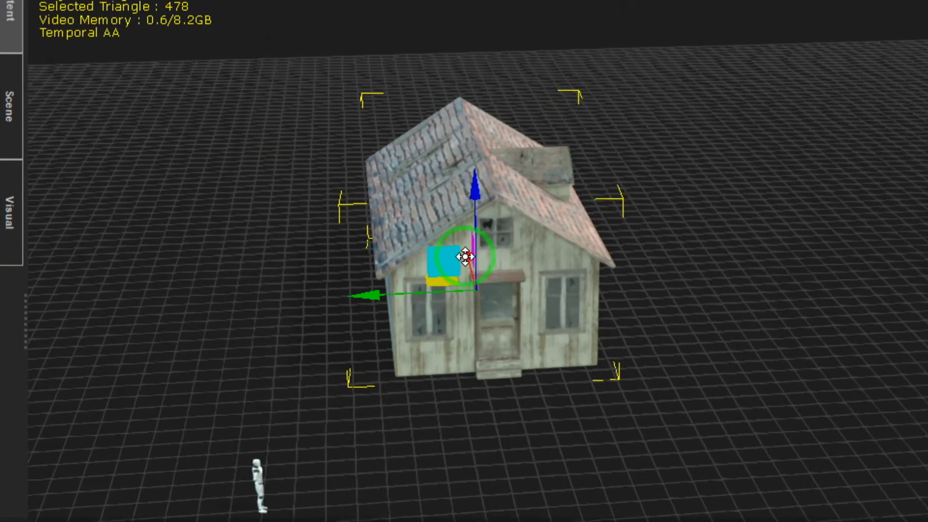
pyautogui.moveTo(467, 236); pyautogui.dragTo(474, 337)
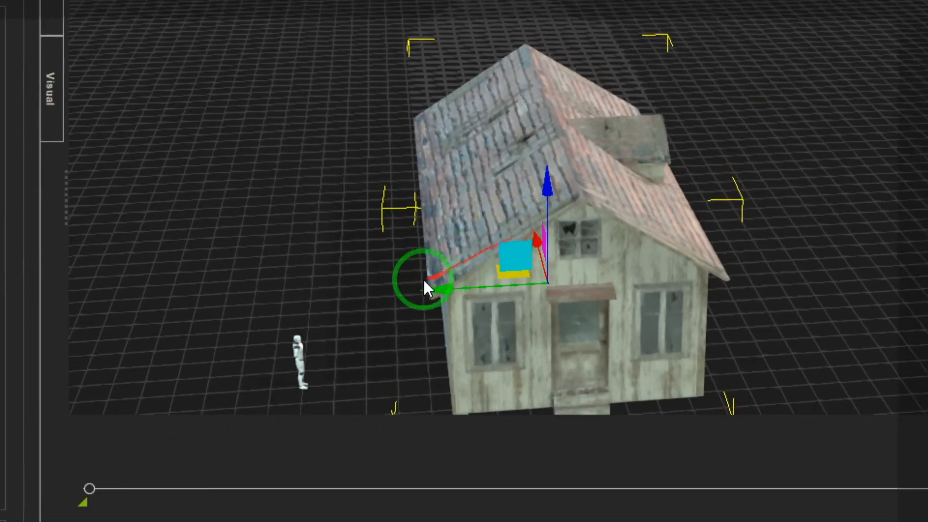
pyautogui.moveTo(428, 288); pyautogui.dragTo(468, 273)
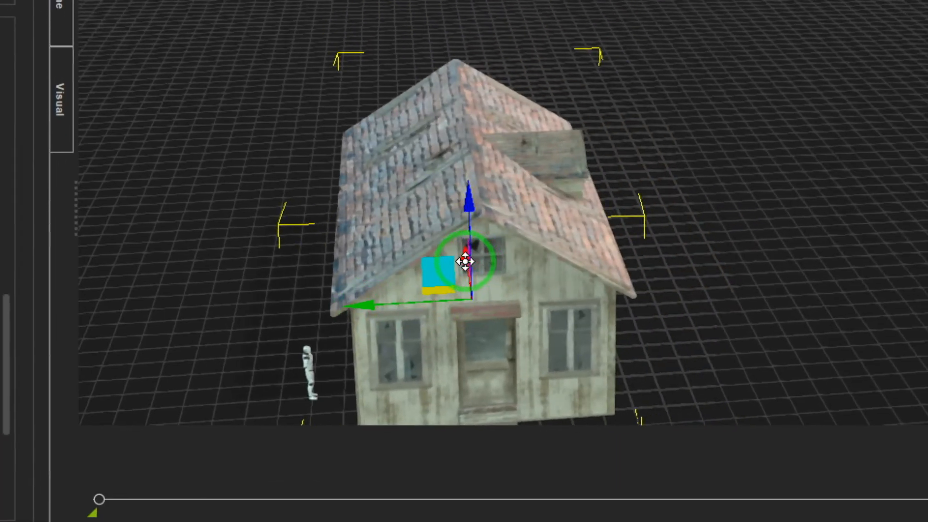
pyautogui.moveTo(493, 222); pyautogui.dragTo(490, 210)
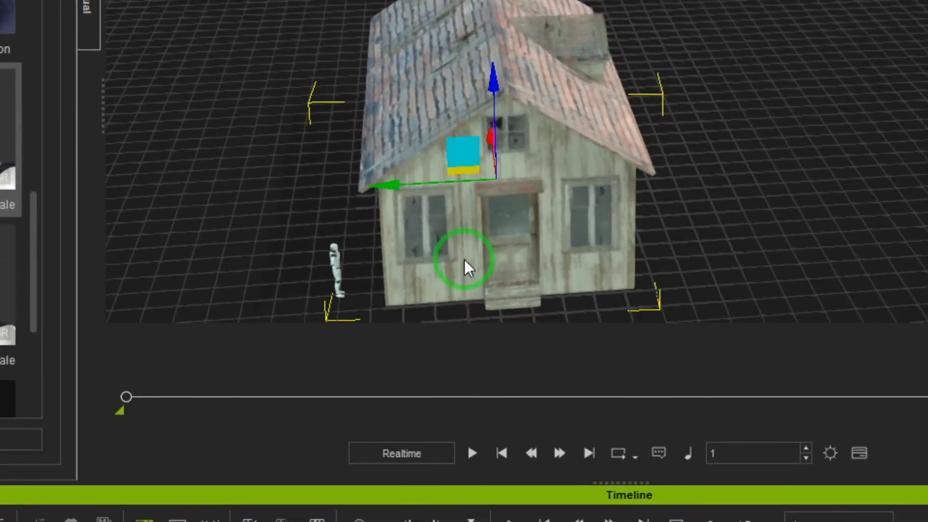
pyautogui.moveTo(449, 310); pyautogui.dragTo(468, 261, button='middle')
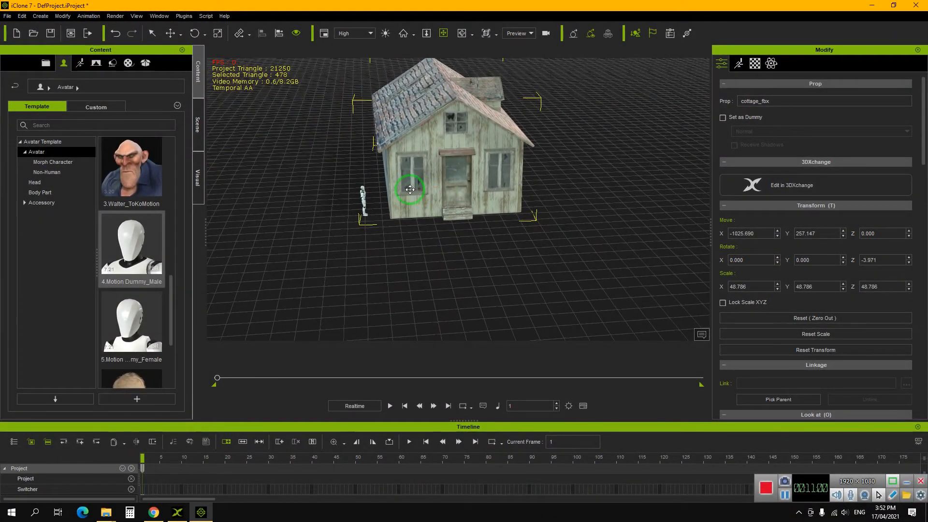
# Compare the cottage's door with the avatar's height and scale the cottage uniformly to about 37.4 on all axes
pyautogui.moveTo(388, 187); pyautogui.dragTo(407, 245, button='middle')
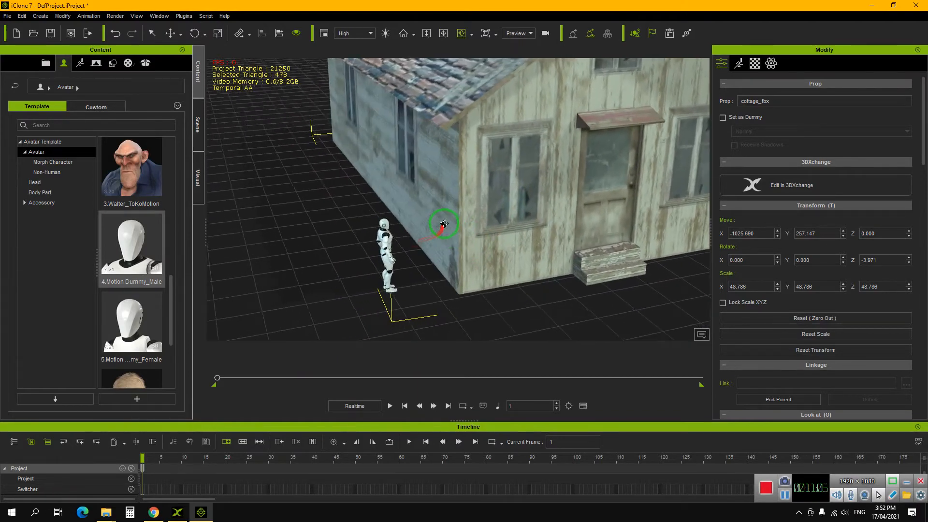
pyautogui.moveTo(457, 192); pyautogui.dragTo(426, 245, button='middle')
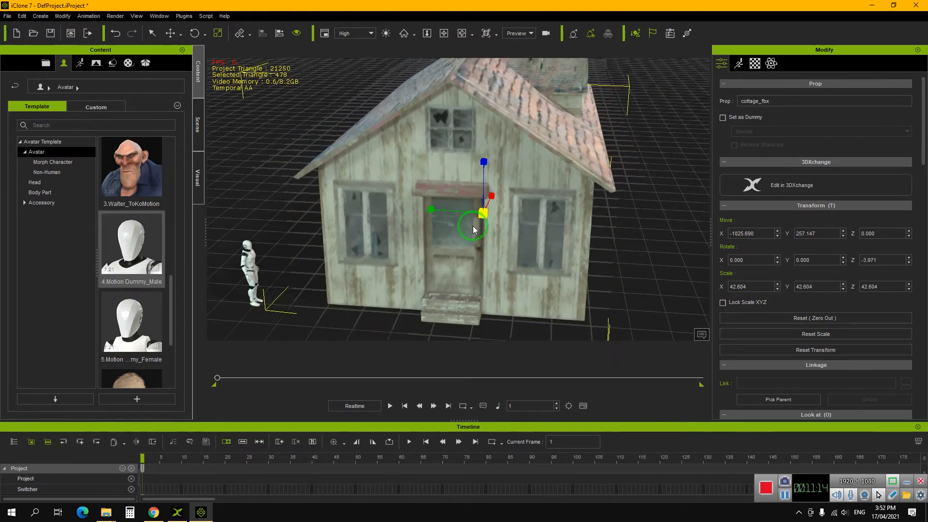
pyautogui.moveTo(401, 278); pyautogui.dragTo(433, 207, button='right')
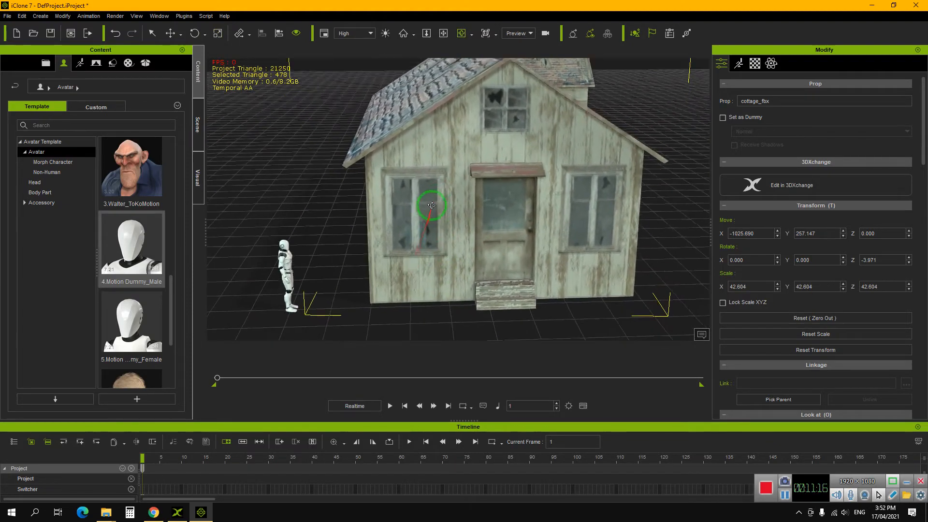
pyautogui.moveTo(440, 274); pyautogui.dragTo(453, 240, button='right')
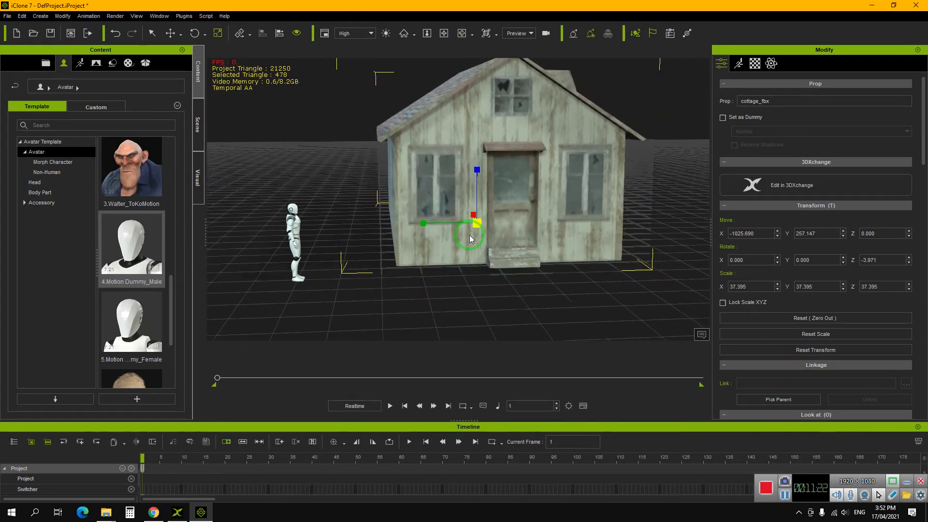
# Reposition the cottage beside the avatar at about X -1213, Y 387, and reset its scale
pyautogui.moveTo(456, 220); pyautogui.dragTo(320, 220)
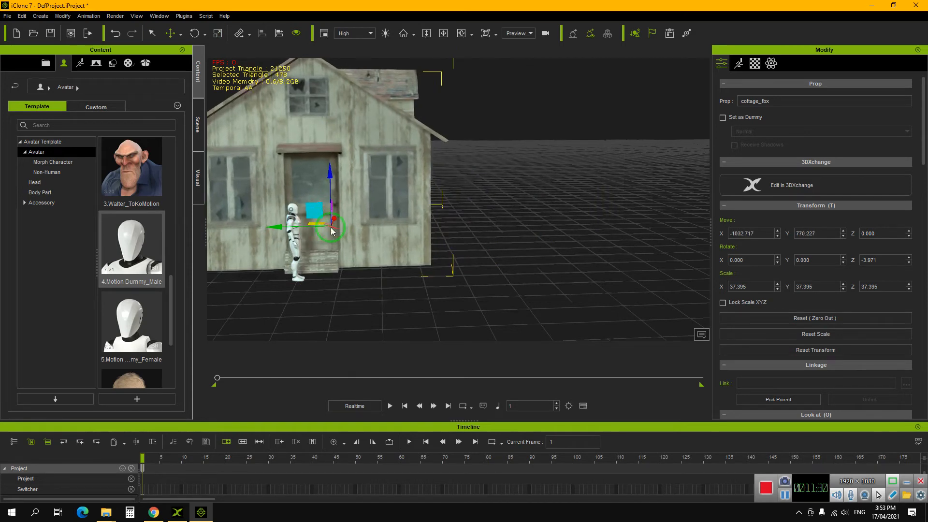
pyautogui.moveTo(321, 224); pyautogui.dragTo(430, 232)
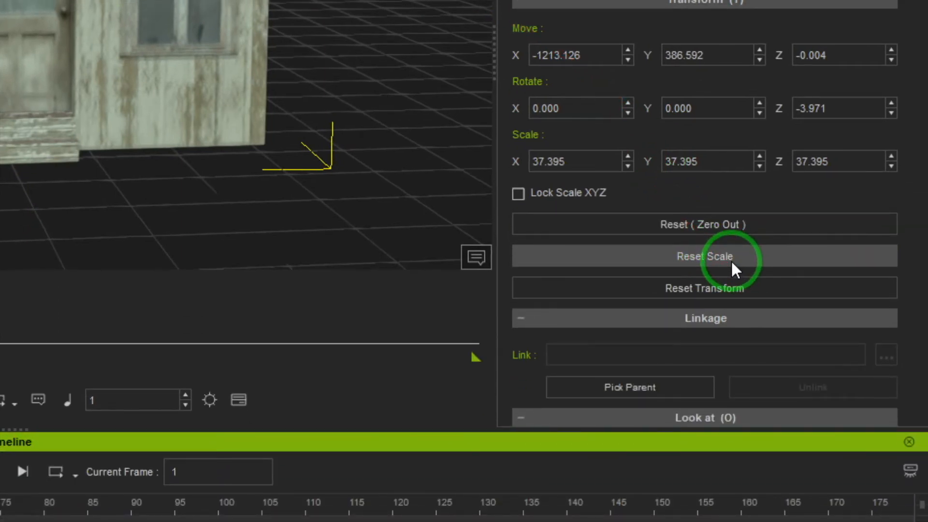
pyautogui.click(730, 260)
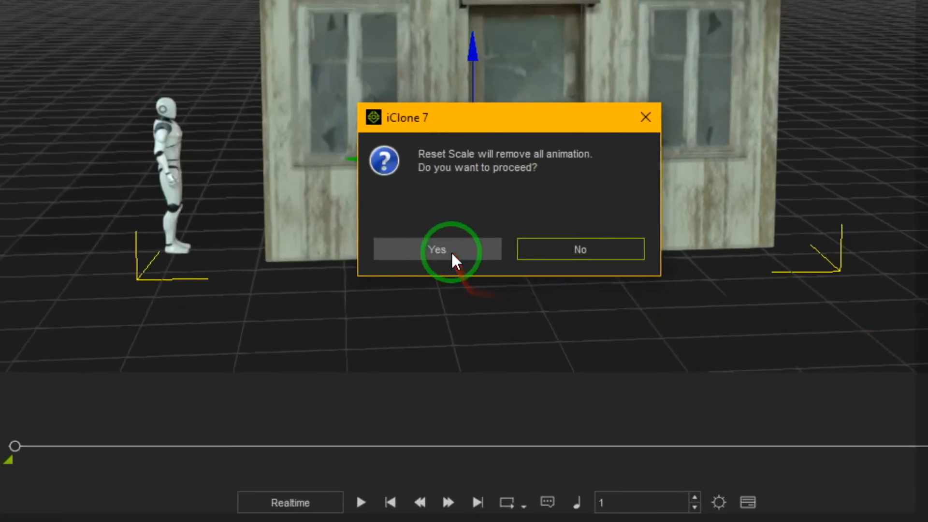
pyautogui.click(454, 255)
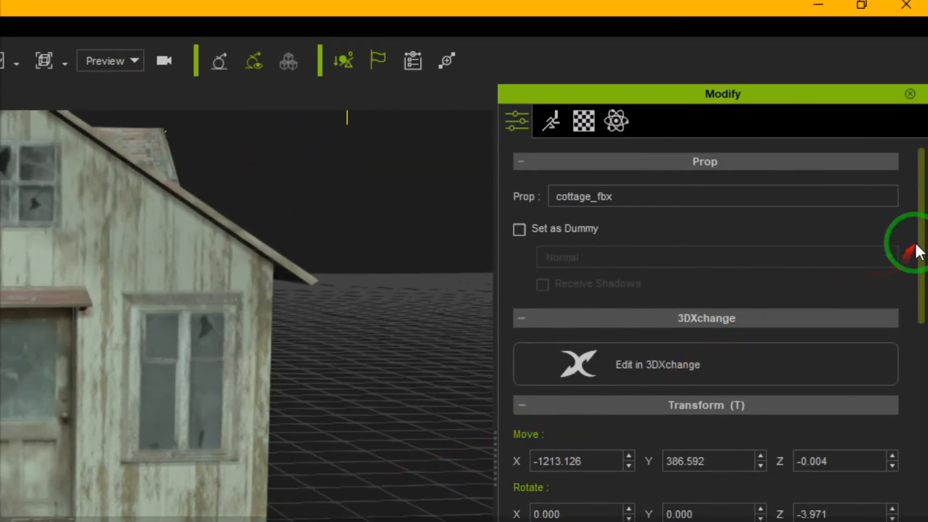
# Set the cottage prop's pivot to its centre point with the Middle quick set
pyautogui.moveTo(918, 244); pyautogui.dragTo(924, 497)
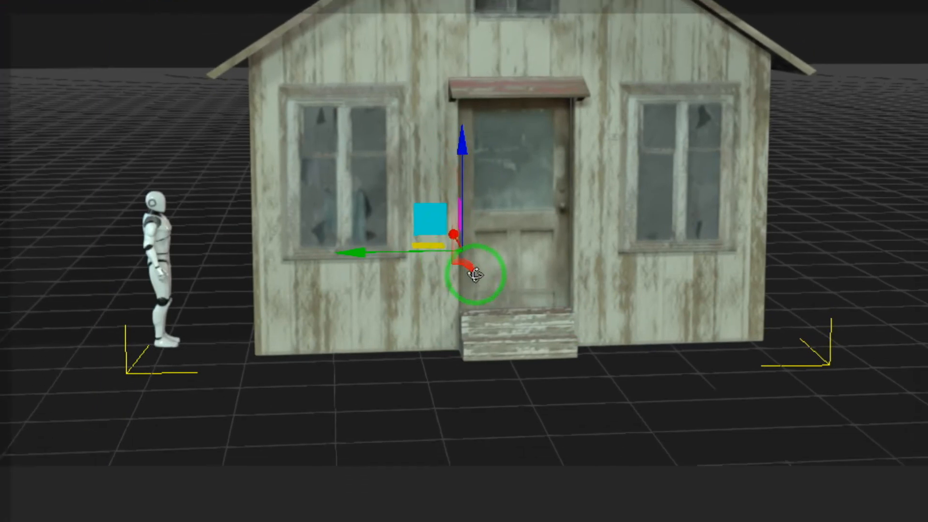
pyautogui.moveTo(477, 343); pyautogui.dragTo(481, 303, button='right')
pyautogui.moveTo(463, 255)
pyautogui.mouseDown(button='right')
pyautogui.moveTo(429, 247)
pyautogui.moveTo(453, 262)
pyautogui.moveTo(448, 245)
pyautogui.mouseUp(button='right')
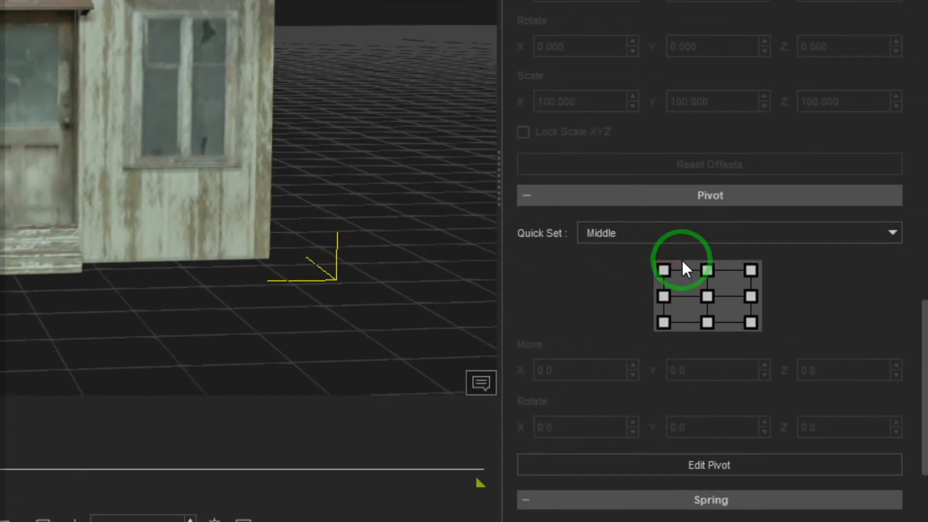
pyautogui.click(816, 339)
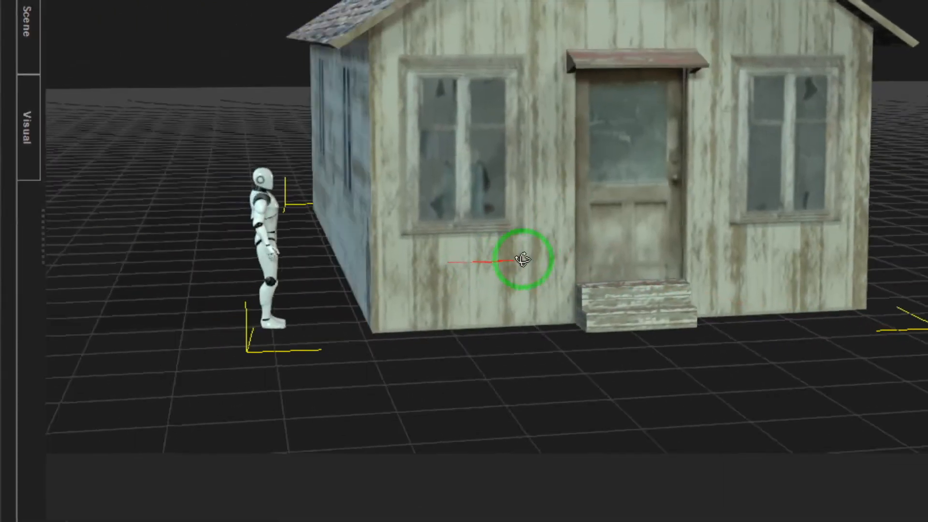
# Inspect the cottage from its front and both long sides, checking the pivot position with the move and rotate gizmos
pyautogui.moveTo(522, 259); pyautogui.dragTo(532, 241, button='right')
pyautogui.moveTo(532, 241); pyautogui.dragTo(445, 267, button='middle')
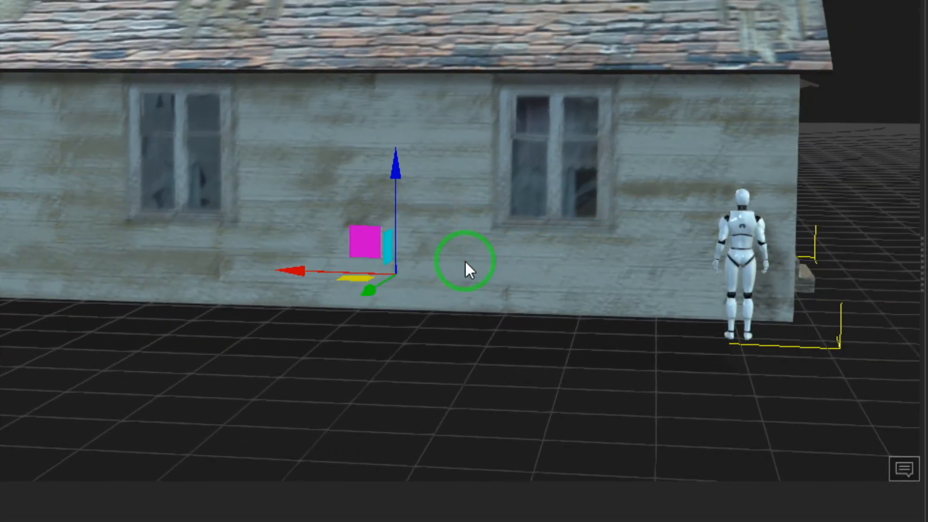
pyautogui.press('e')
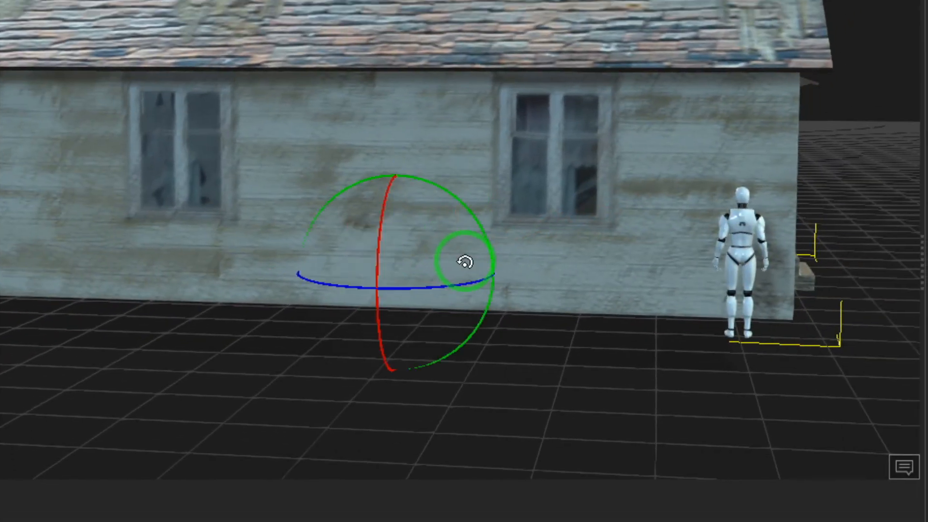
pyautogui.press('w')
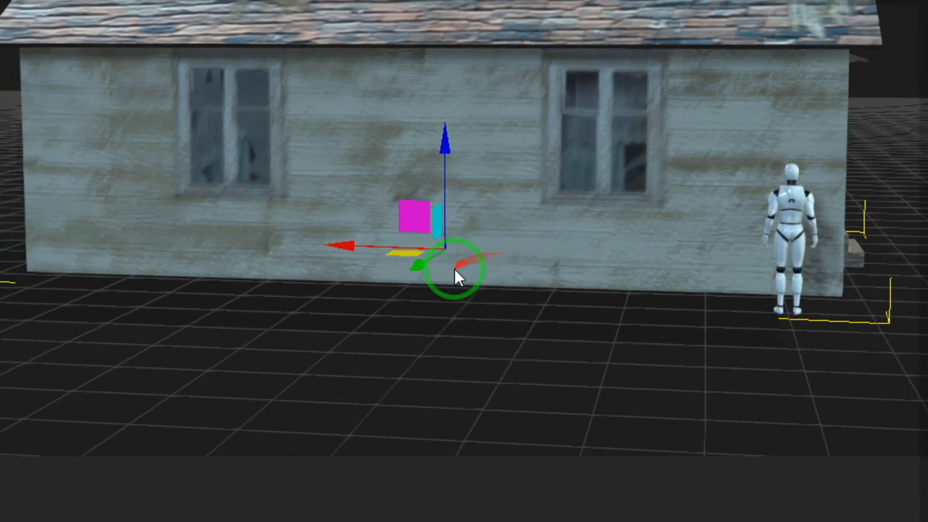
pyautogui.moveTo(455, 269)
pyautogui.mouseDown(button='right')
pyautogui.moveTo(462, 236)
pyautogui.moveTo(483, 242)
pyautogui.moveTo(470, 247)
pyautogui.moveTo(467, 286)
pyautogui.moveTo(448, 266)
pyautogui.mouseUp(button='right')
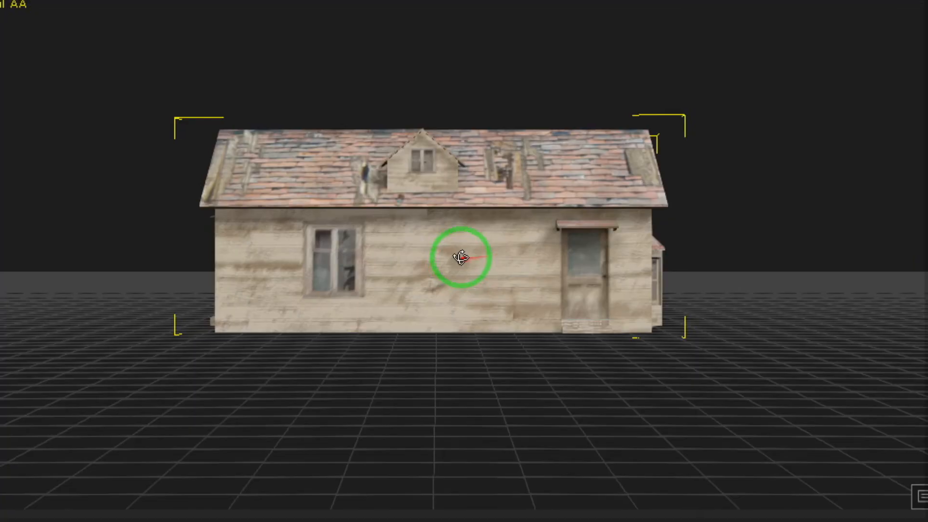
pyautogui.moveTo(460, 257); pyautogui.dragTo(466, 265, button='right')
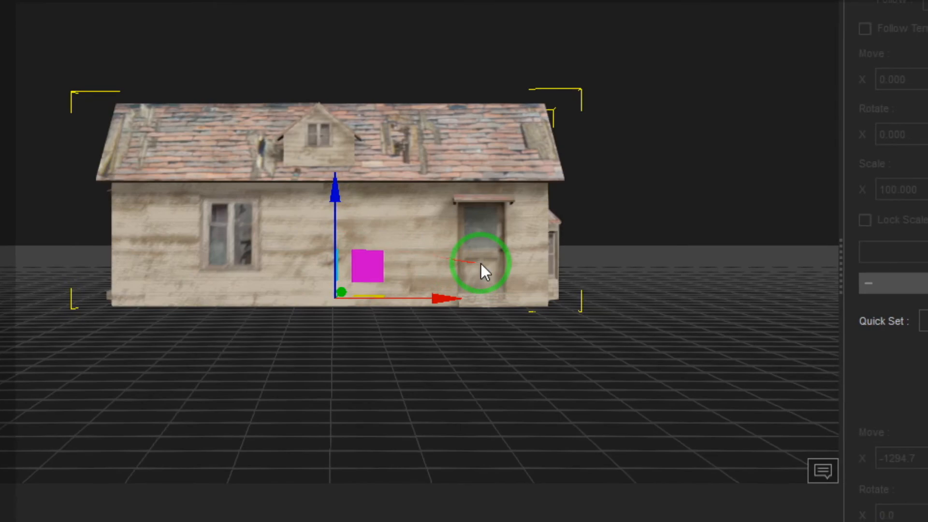
pyautogui.moveTo(596, 250); pyautogui.dragTo(458, 261, button='right')
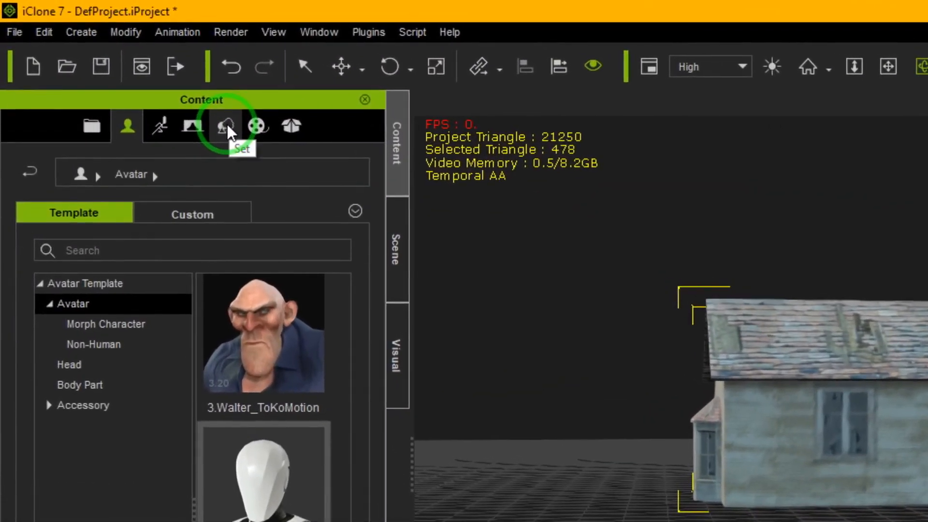
# Save the cottage to the hmong folder of the custom Prop library as tsev qub2
pyautogui.click(227, 124)
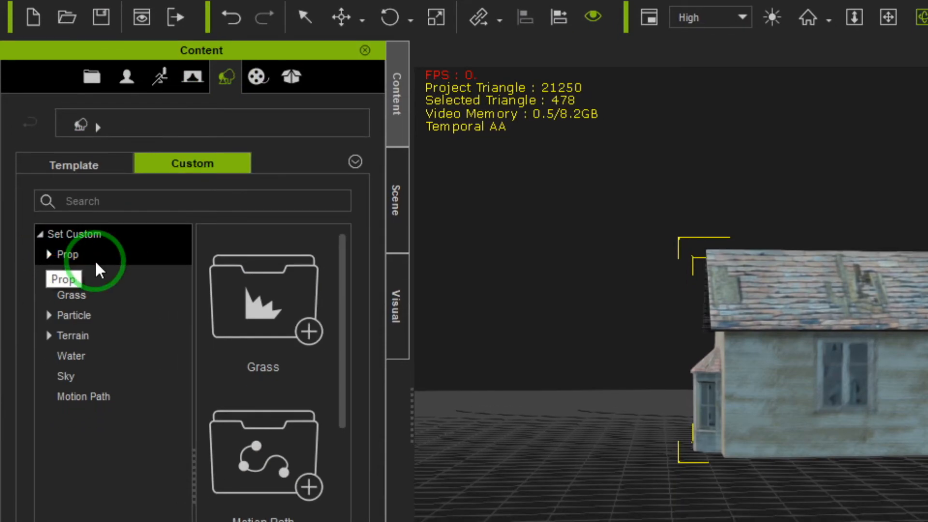
pyautogui.click(49, 254)
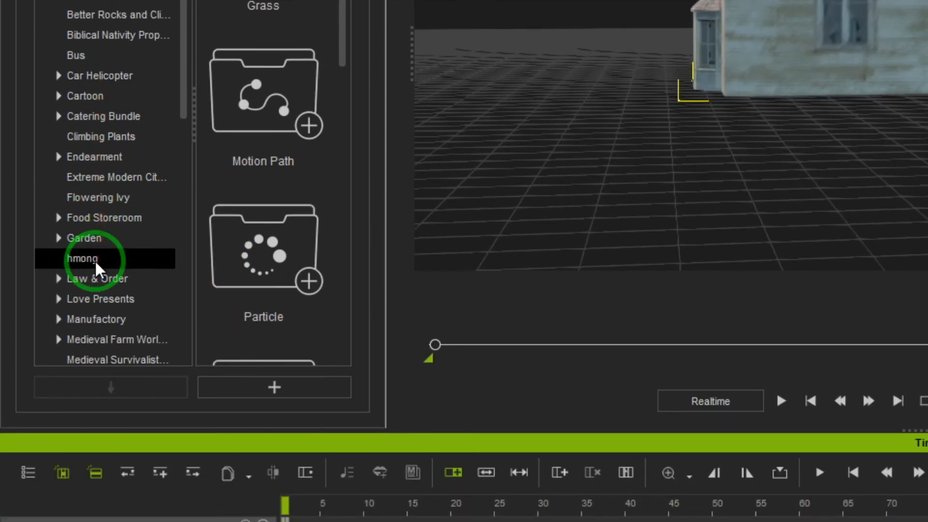
pyautogui.click(95, 261)
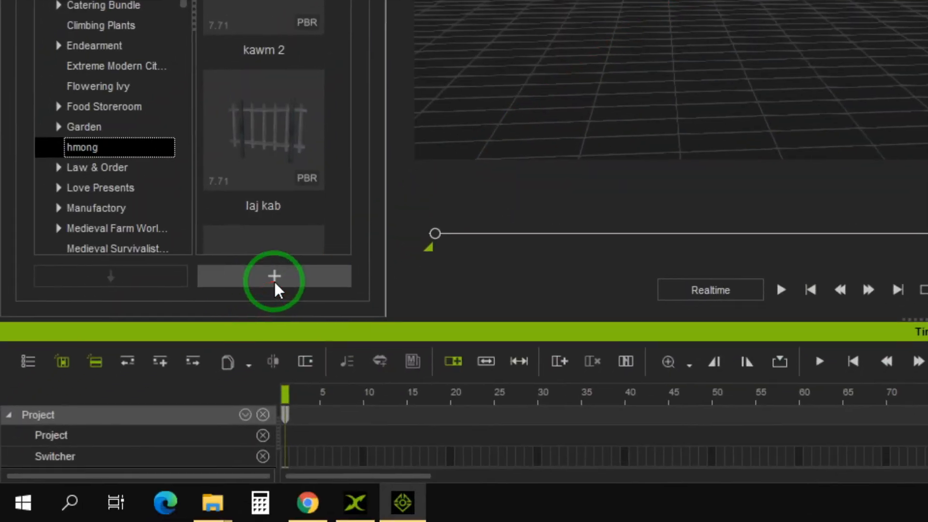
pyautogui.click(274, 278)
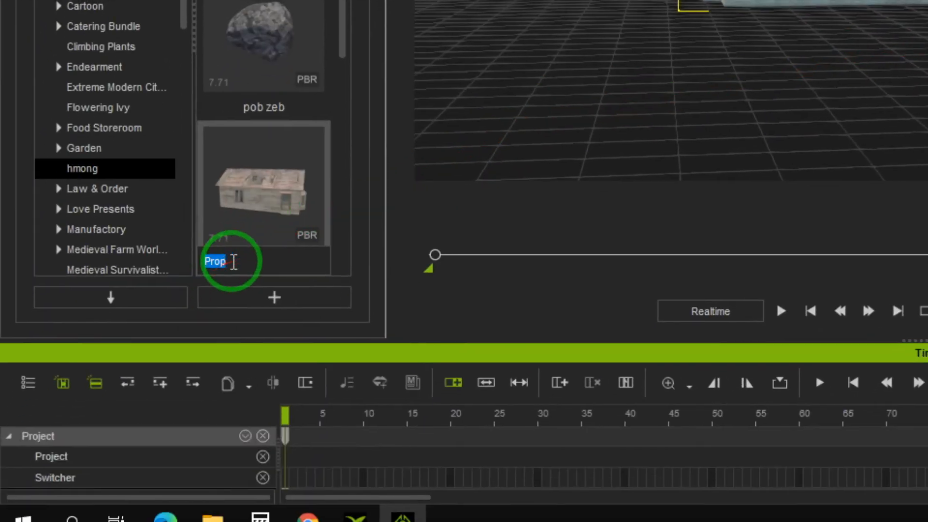
pyautogui.moveTo(234, 262)
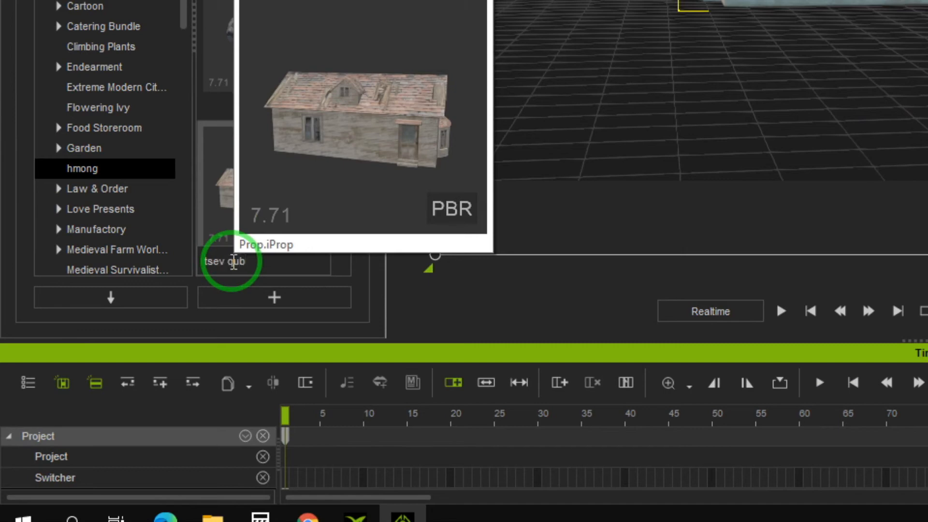
pyautogui.press('Return')
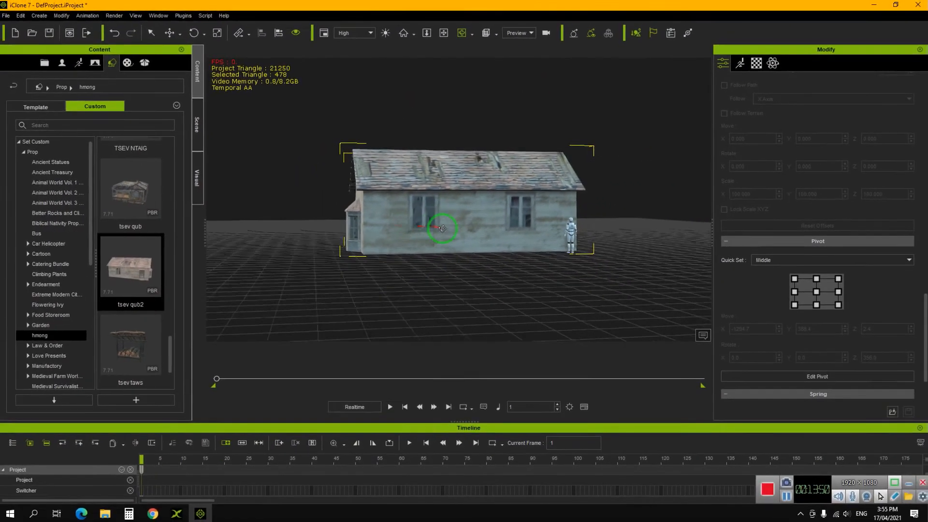
# Browse the saved props in the hmong folder and return to tsev qub2
pyautogui.moveTo(440, 218); pyautogui.dragTo(428, 245, button='right')
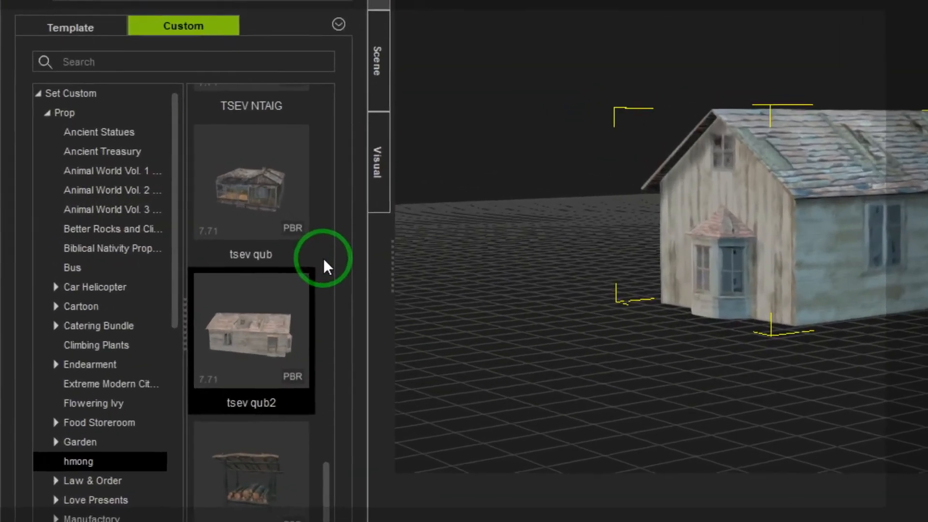
pyautogui.scroll(3, 169, 238)
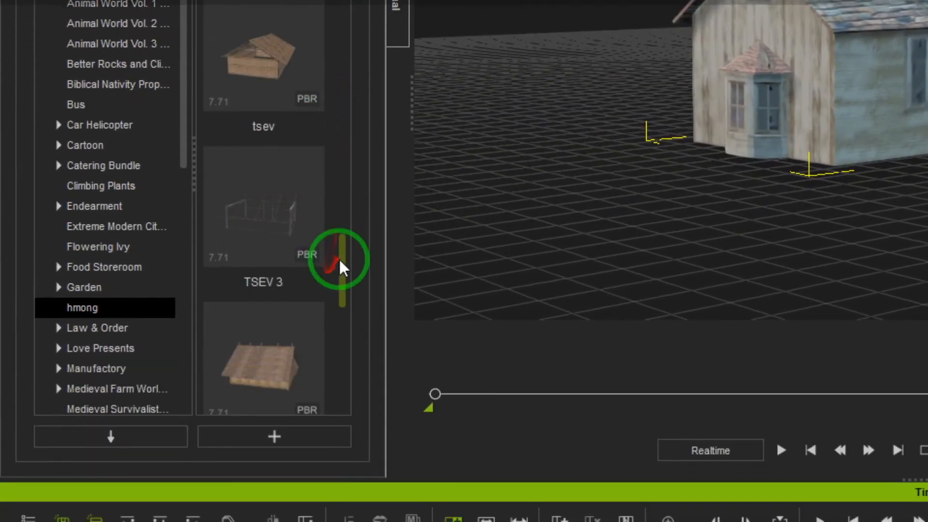
pyautogui.moveTo(340, 261); pyautogui.dragTo(339, 336)
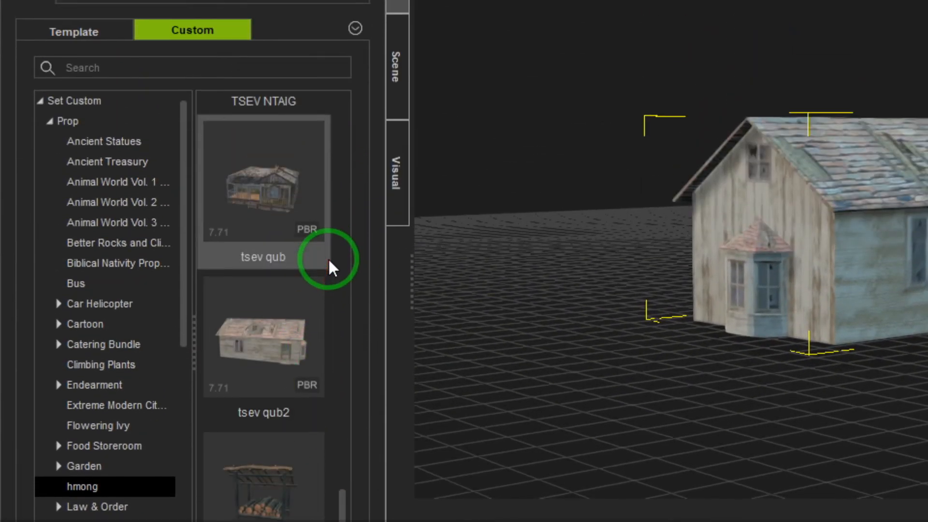
# Look through the other saved props in the hmong folder and open the Ancient Statues folder
pyautogui.click(327, 259)
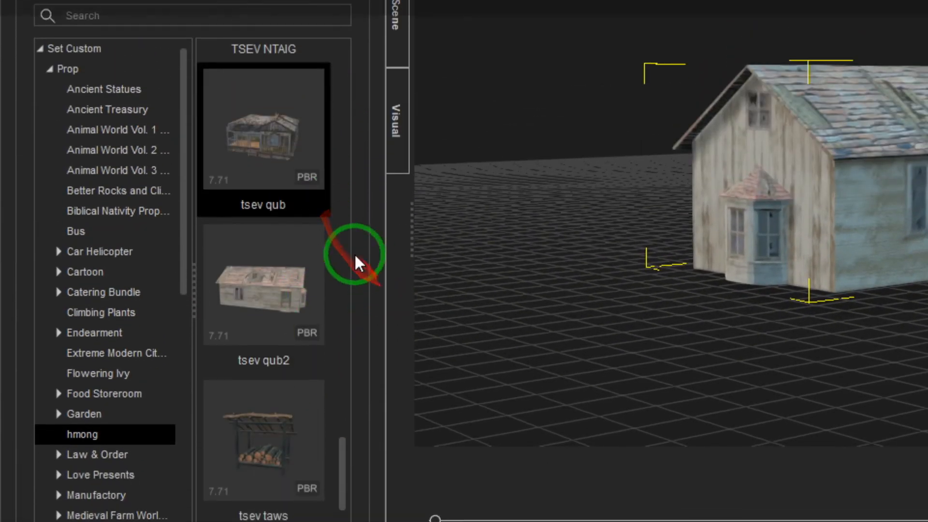
pyautogui.scroll(3, 335, 304)
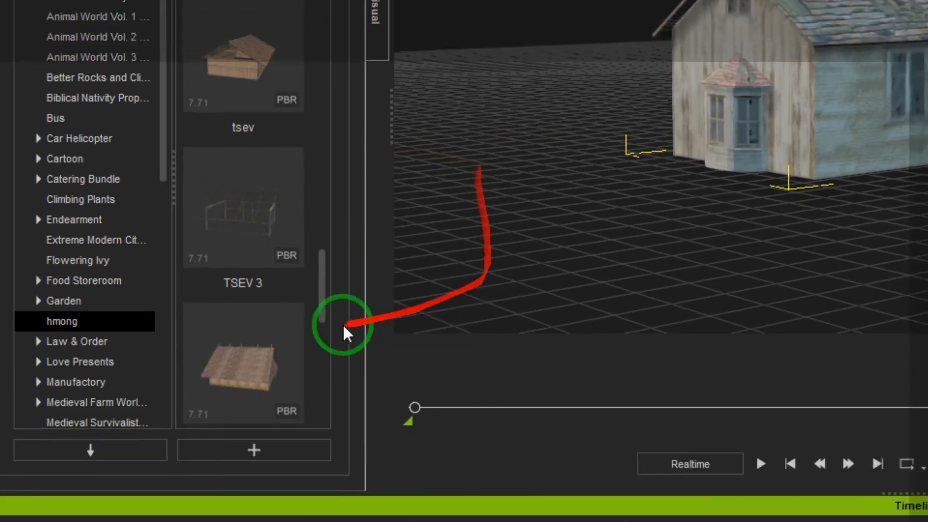
pyautogui.scroll(-5, 320, 300)
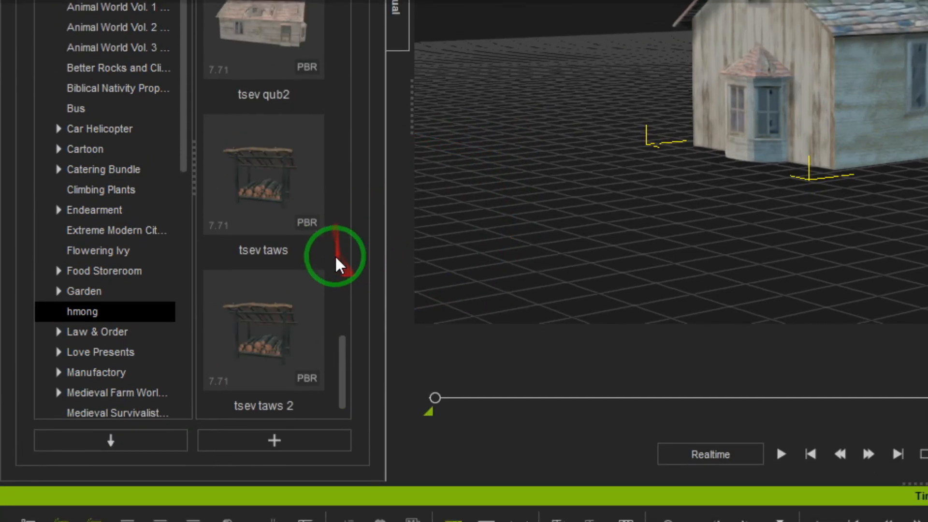
pyautogui.scroll(3, 320, 302)
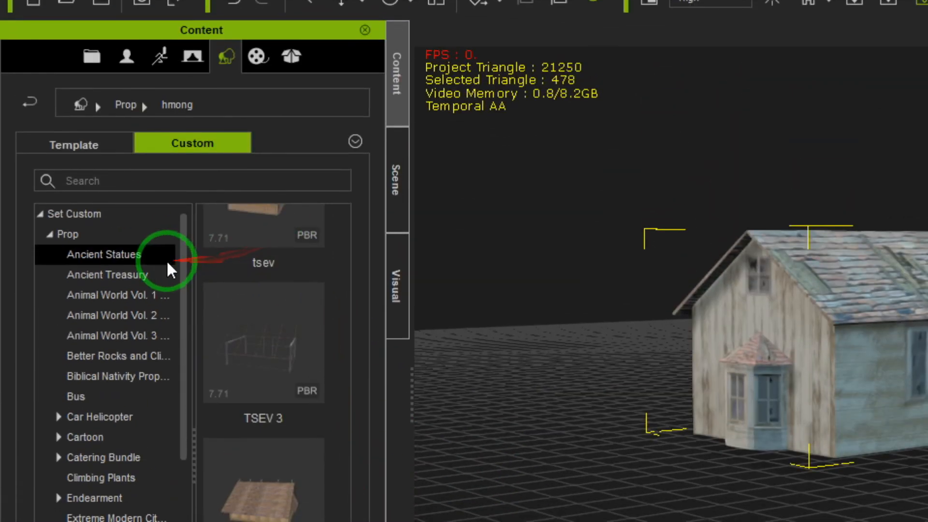
pyautogui.click(145, 240)
pyautogui.click(122, 279)
pyautogui.click(131, 236)
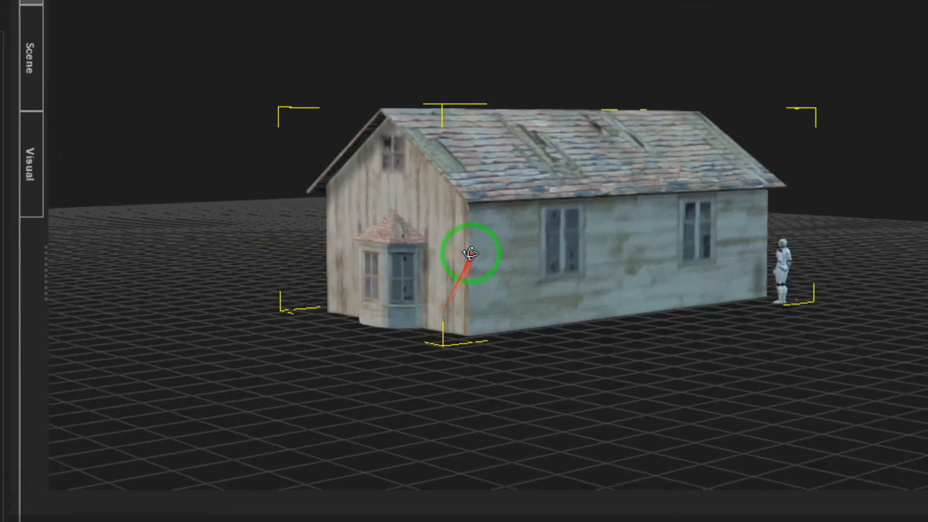
# Delete the original cottage from the scene, keeping the avatar
pyautogui.moveTo(470, 253)
pyautogui.mouseDown(button='middle')
pyautogui.moveTo(538, 269)
pyautogui.moveTo(446, 294)
pyautogui.moveTo(474, 253)
pyautogui.moveTo(465, 261)
pyautogui.mouseUp(button='middle')
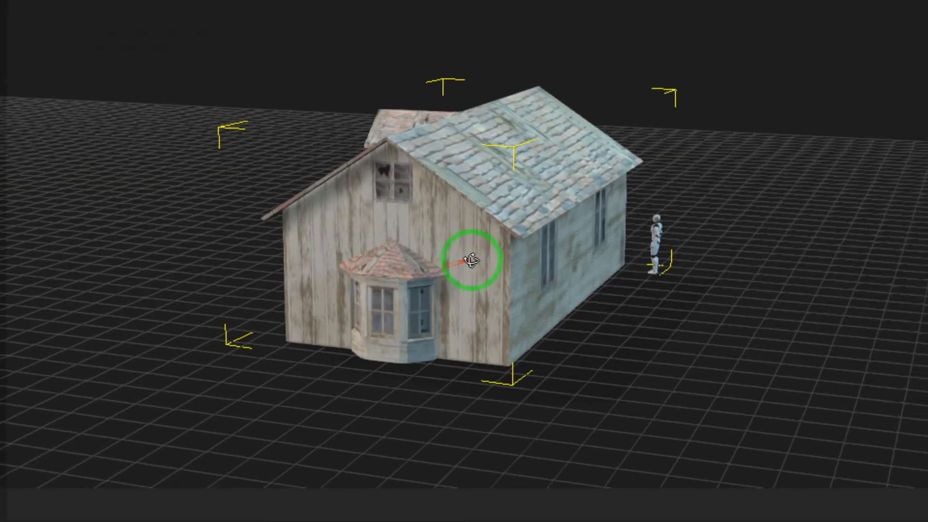
pyautogui.press('Delete')
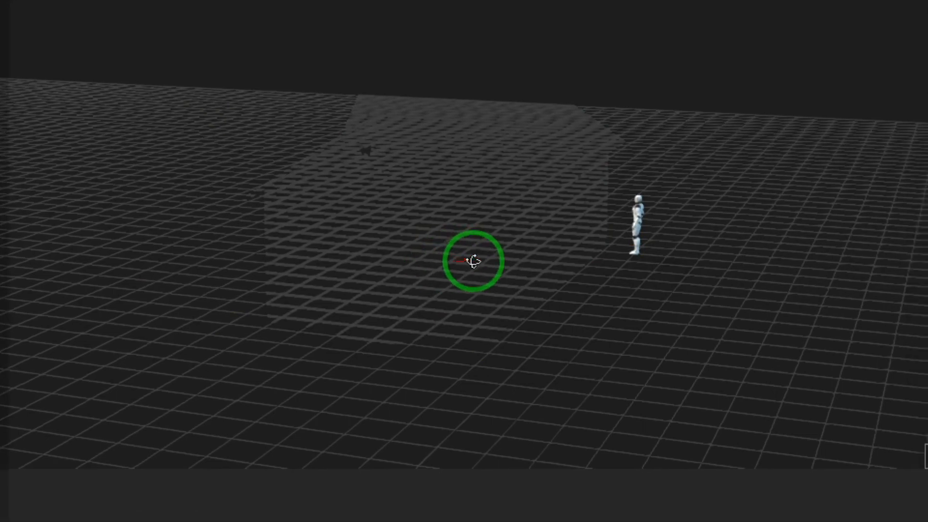
pyautogui.moveTo(473, 262)
pyautogui.mouseDown(button='middle')
pyautogui.moveTo(433, 263)
pyautogui.moveTo(487, 263)
pyautogui.moveTo(466, 251)
pyautogui.mouseUp(button='middle')
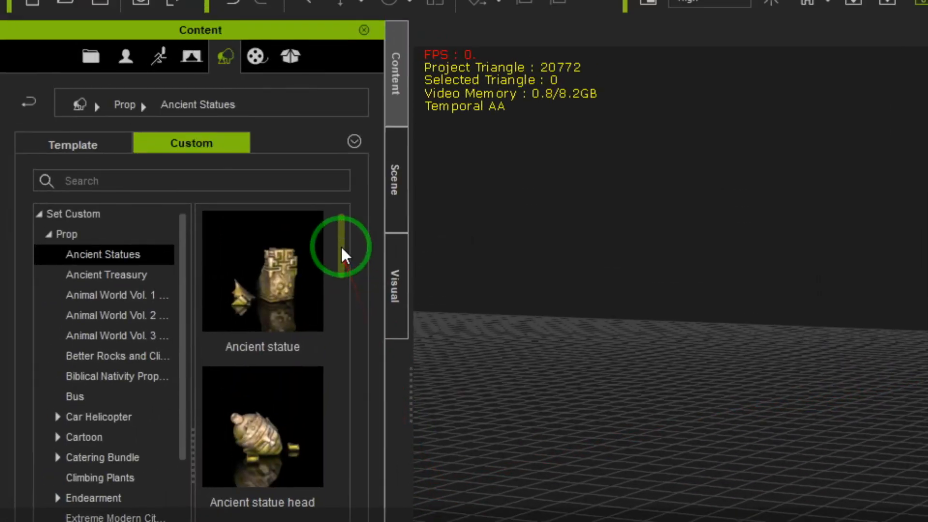
# Place two copies of the tsev qub2 prop from the hmong folder in the scene, one on each side of the avatar
pyautogui.moveTo(39, 89); pyautogui.dragTo(41, 125)
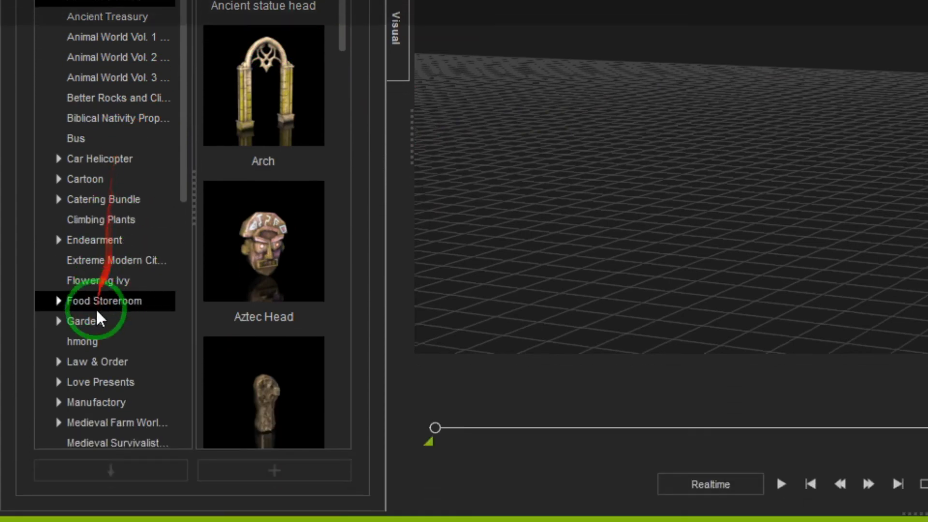
pyautogui.click(89, 263)
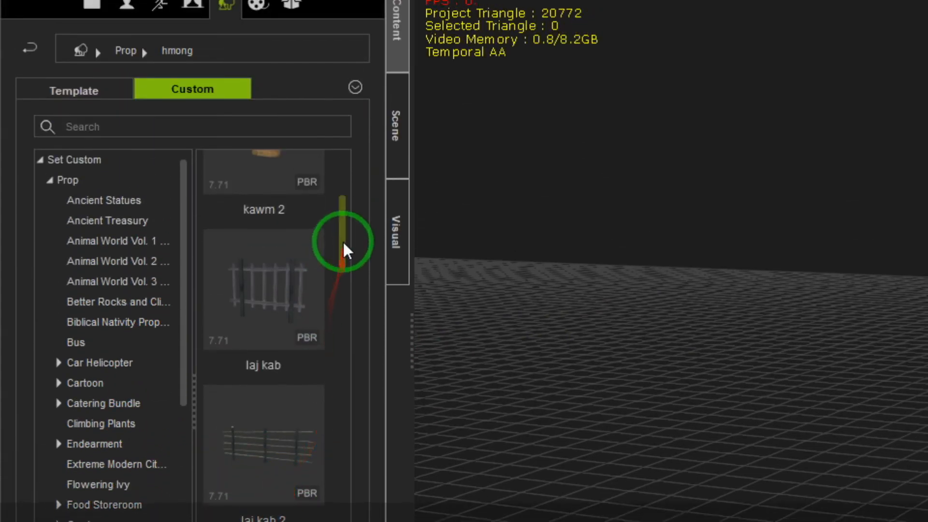
pyautogui.moveTo(343, 240); pyautogui.dragTo(350, 460)
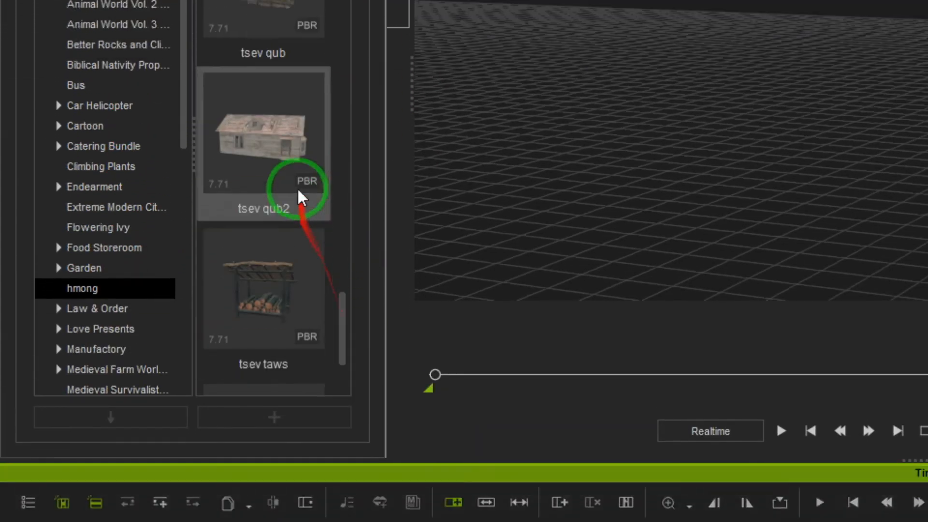
pyautogui.moveTo(298, 187); pyautogui.dragTo(812, 140)
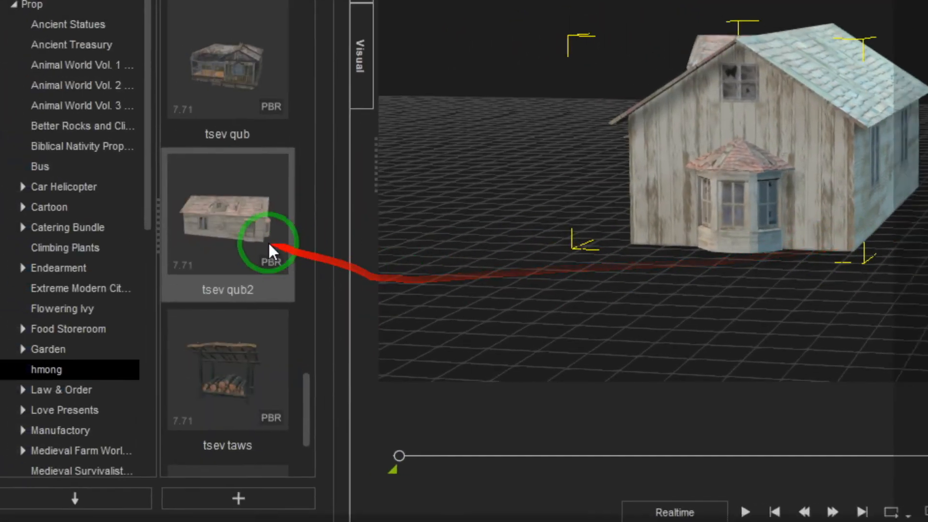
pyautogui.moveTo(269, 244); pyautogui.dragTo(927, 228)
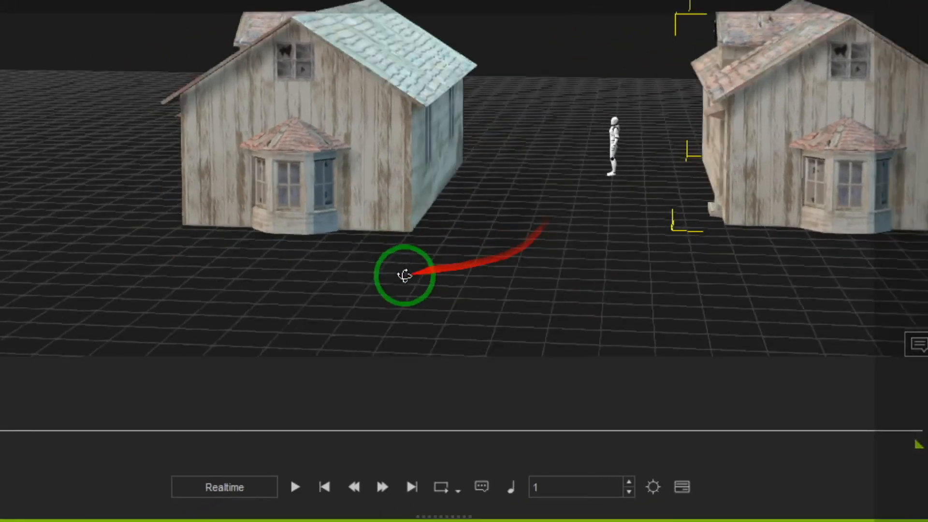
# Move the second cottage across the ground past the bay-window end of the first cottage
pyautogui.moveTo(404, 275); pyautogui.dragTo(386, 271, button='right')
pyautogui.moveTo(678, 222); pyautogui.dragTo(409, 192, button='right')
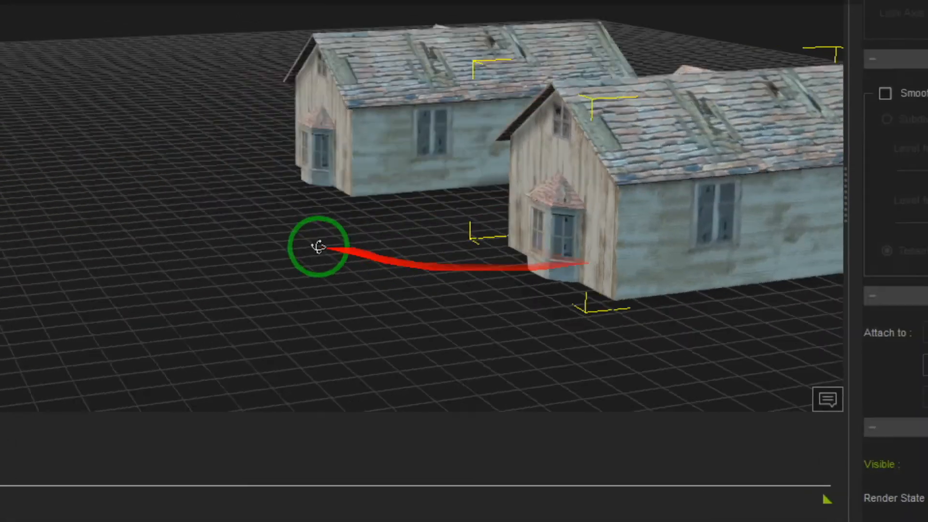
pyautogui.moveTo(319, 247); pyautogui.dragTo(290, 243, button='right')
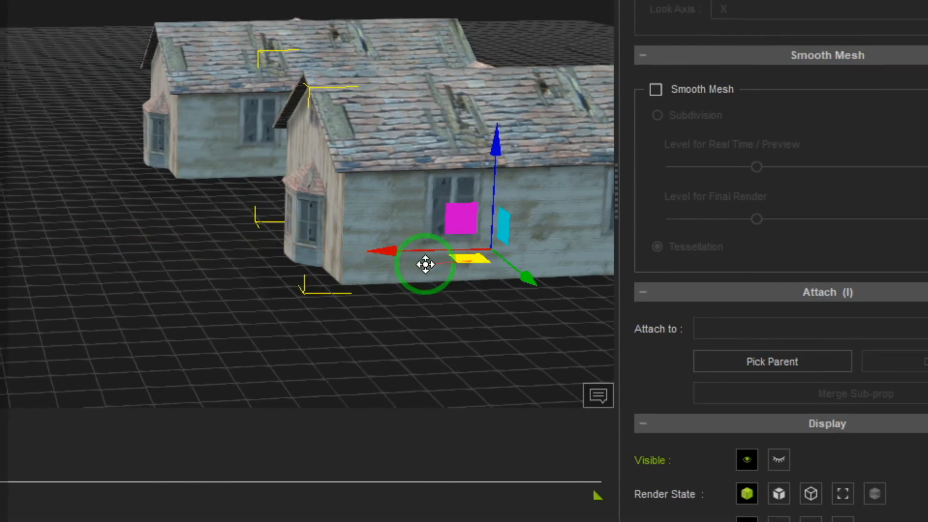
pyautogui.moveTo(653, 271); pyautogui.dragTo(232, 218, button='right')
pyautogui.moveTo(385, 250); pyautogui.dragTo(284, 263)
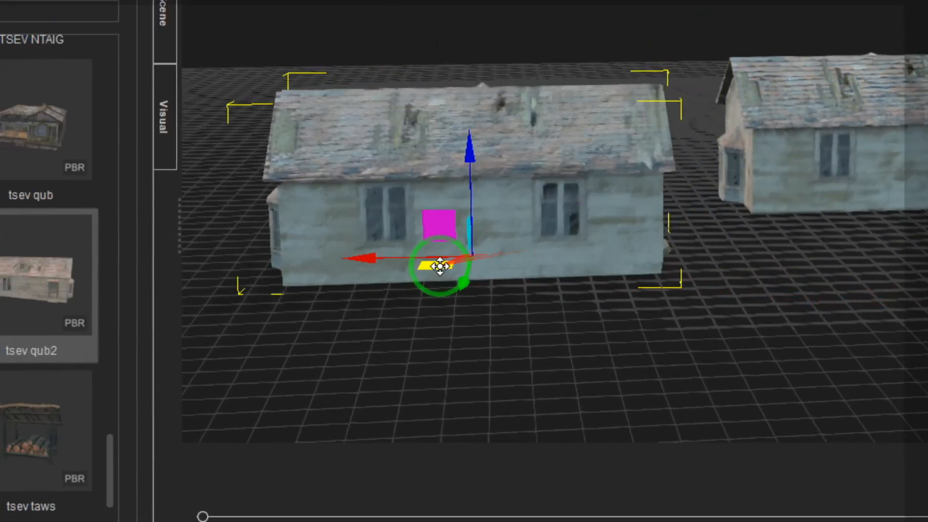
# Rotate the second cottage about a quarter turn so its door end faces the view, and adjust its position beside the first cottage
pyautogui.press('e')
pyautogui.moveTo(379, 267); pyautogui.dragTo(266, 290)
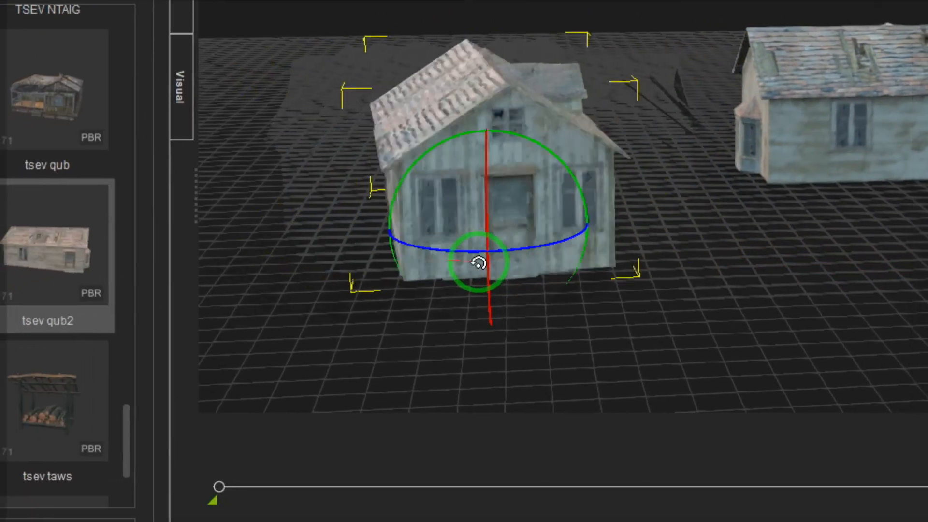
pyautogui.moveTo(478, 263); pyautogui.dragTo(465, 263)
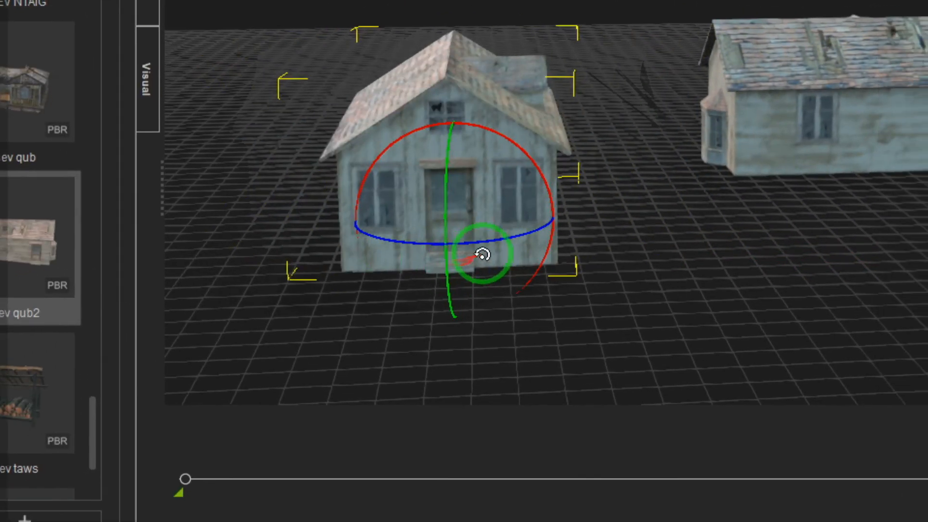
pyautogui.press('w')
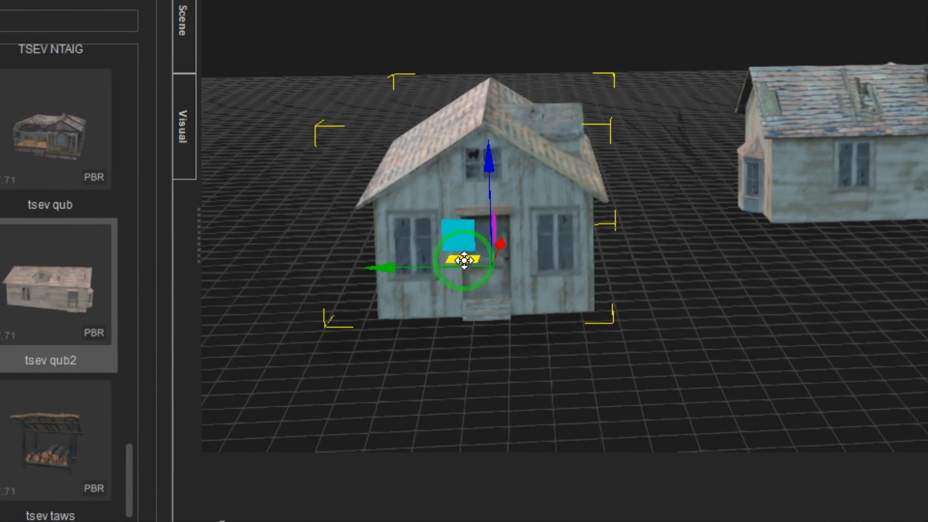
pyautogui.moveTo(400, 225); pyautogui.dragTo(479, 216)
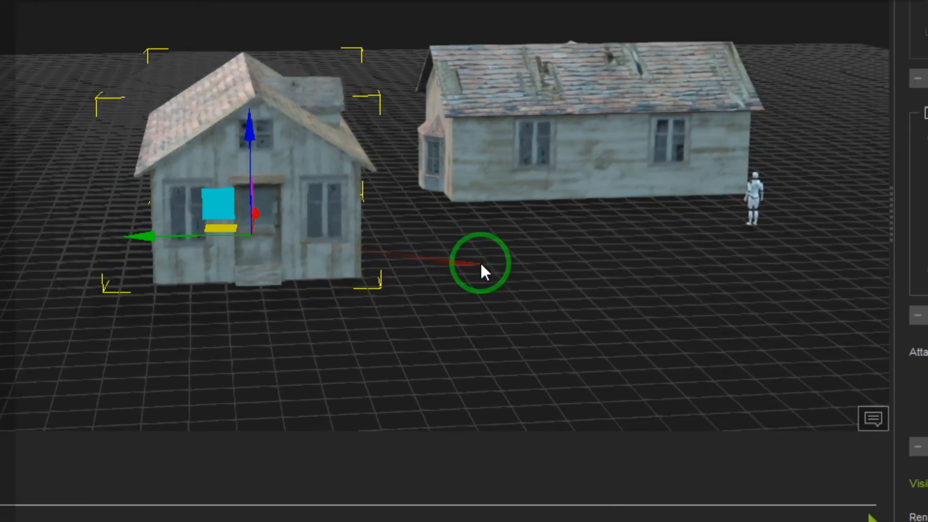
# Inspect both cottages from the door sides and compare their size with the avatar
pyautogui.moveTo(725, 304); pyautogui.dragTo(586, 292, button='right')
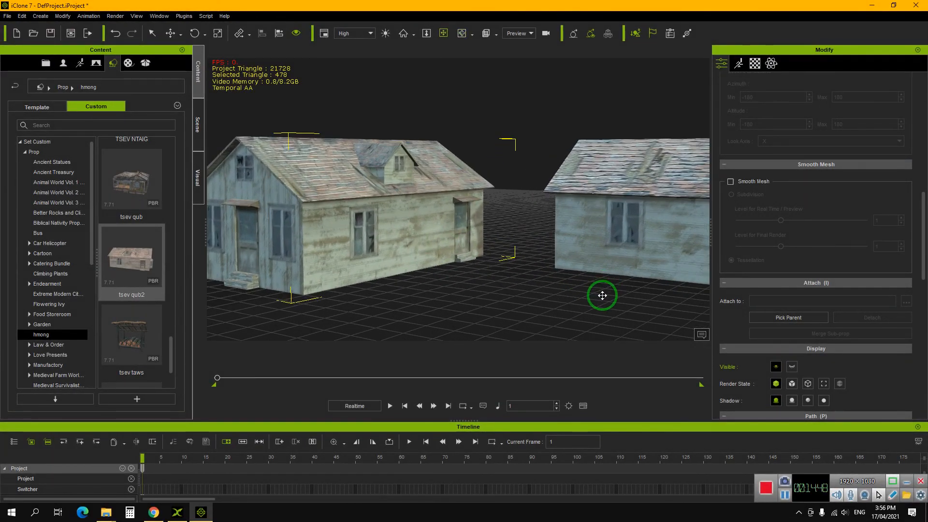
pyautogui.moveTo(530, 291); pyautogui.dragTo(504, 259, button='middle')
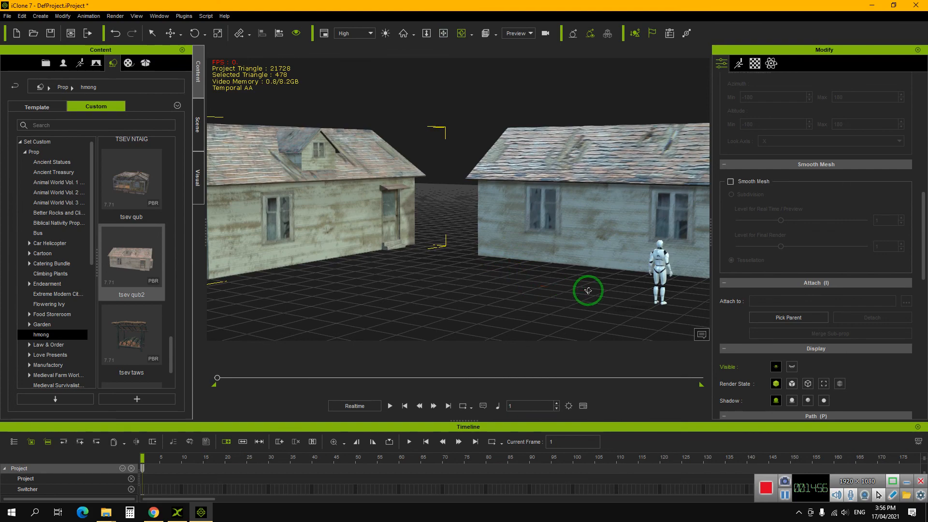
pyautogui.moveTo(554, 291); pyautogui.dragTo(526, 275, button='middle')
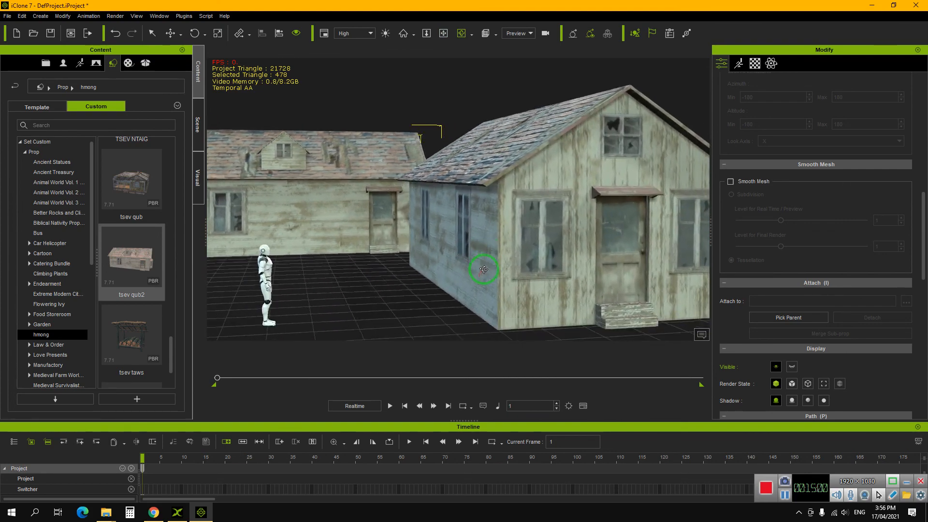